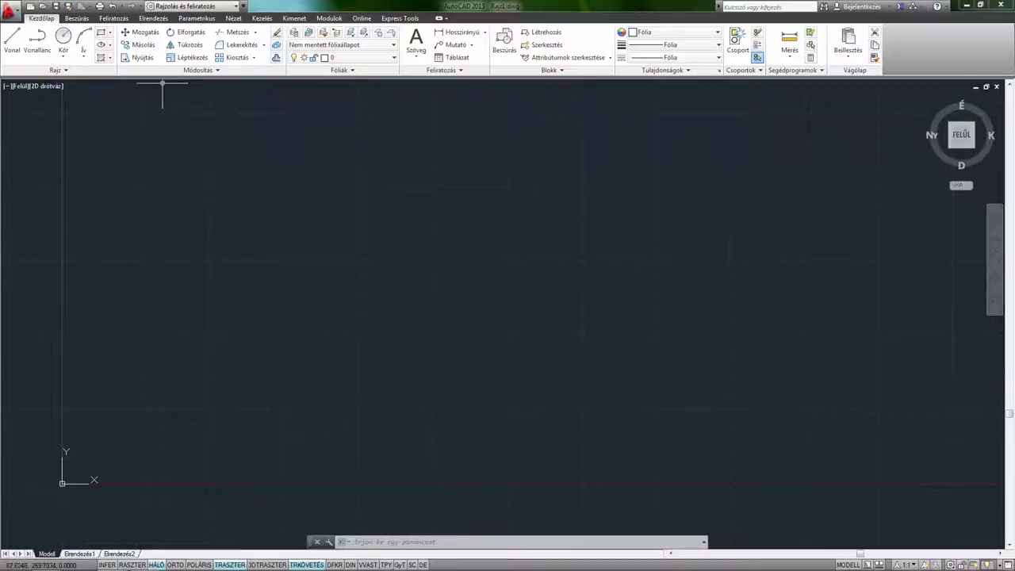
Step: Draw a 200 by 100 rectangle with the Dimensions option and center it in view
{"action": "left_click", "coordinate": [107, 37]}
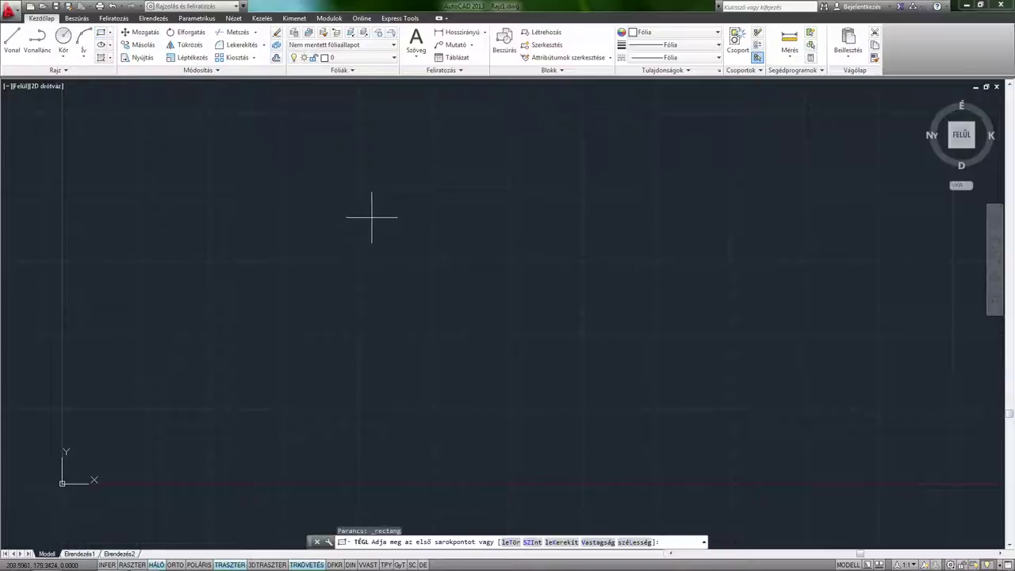
{"action": "left_click", "coordinate": [360, 187]}
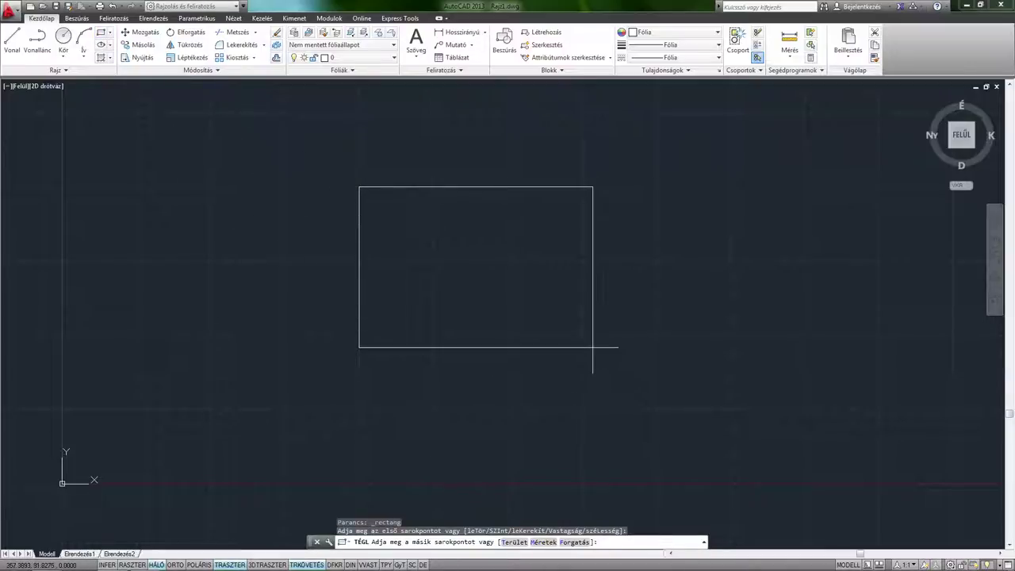
{"action": "left_click", "coordinate": [544, 543]}
{"action": "type", "text": "200"}
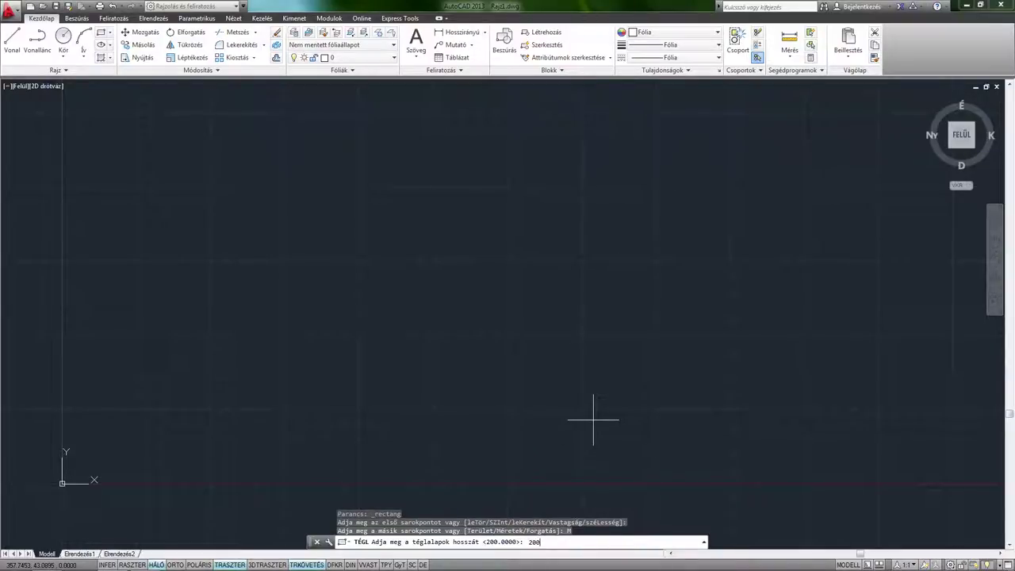
{"action": "key", "text": "Return"}
{"action": "type", "text": "100"}
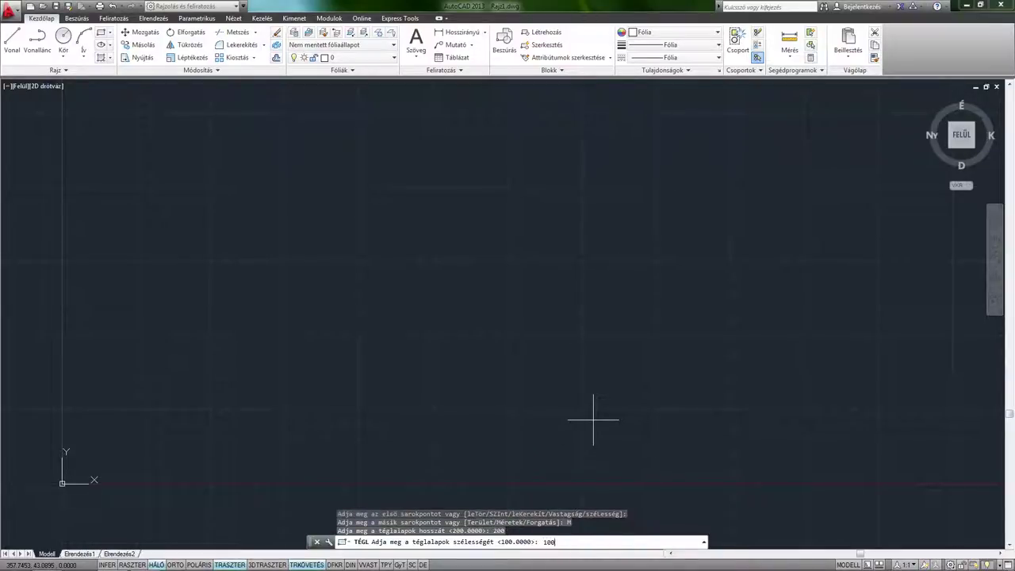
{"action": "key", "text": "Return"}
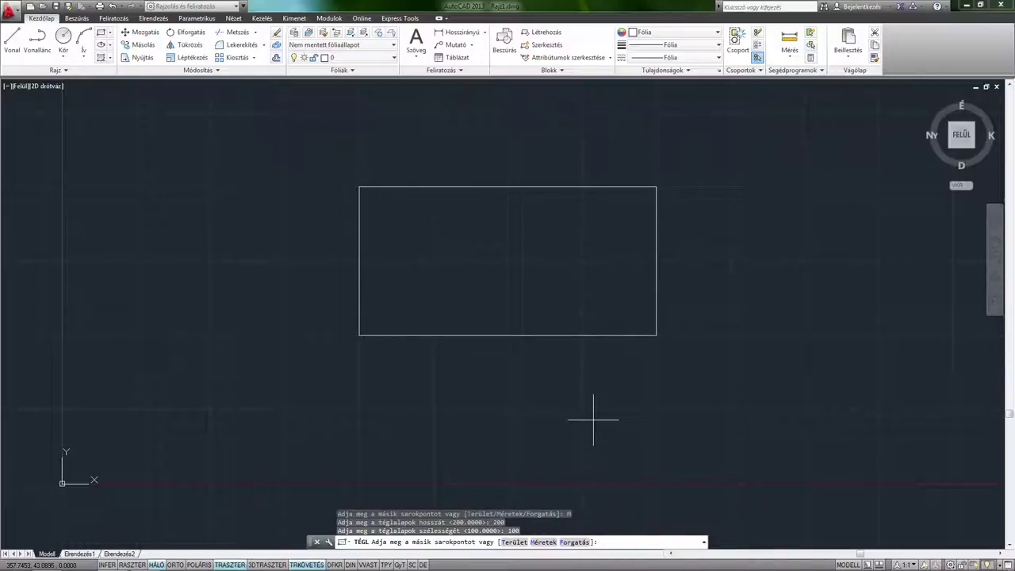
{"action": "scroll", "coordinate": [593, 421], "scroll_direction": "down", "scroll_amount": 4}
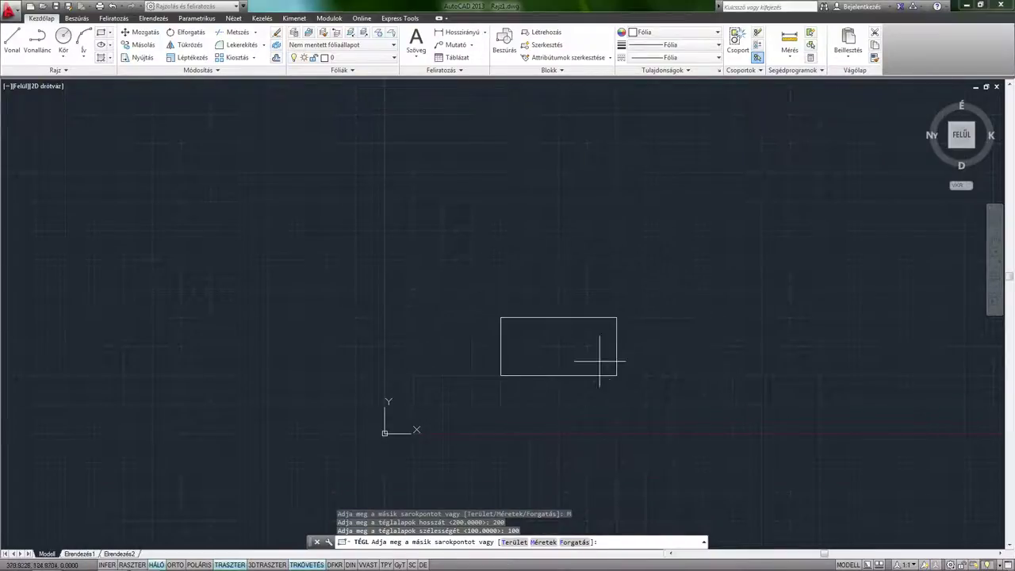
{"action": "left_click", "coordinate": [590, 289]}
{"action": "scroll", "coordinate": [532, 277], "scroll_direction": "up", "scroll_amount": 4}
{"action": "mouse_move", "coordinate": [537, 272]}
{"action": "middle_mouse_down"}
{"action": "mouse_move", "coordinate": [432, 272]}
{"action": "mouse_move", "coordinate": [467, 277]}
{"action": "middle_mouse_up"}
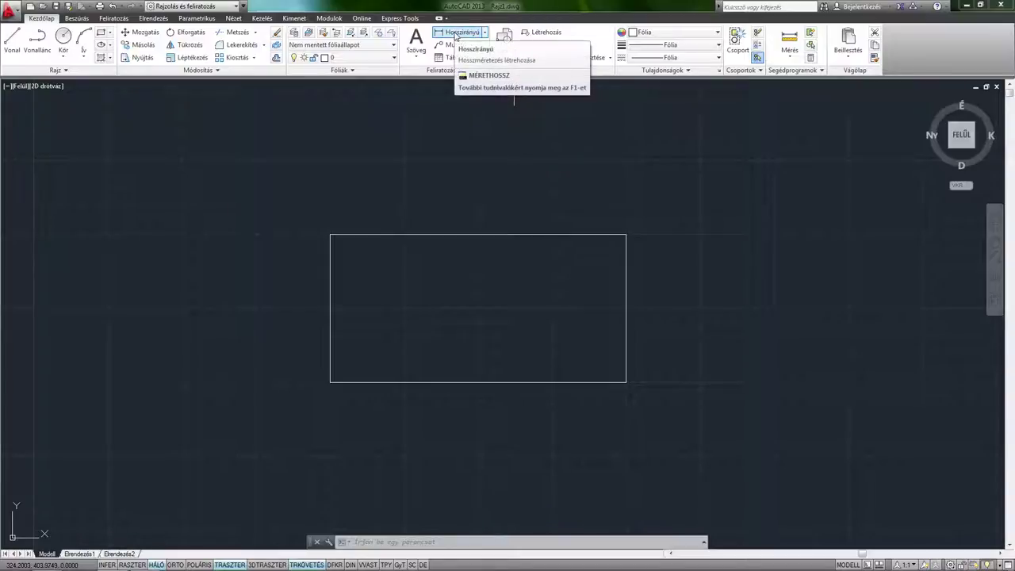
Step: Add a 200 linear dimension above the rectangle's top edge, then bring up Layer Properties
{"action": "left_click", "coordinate": [455, 35]}
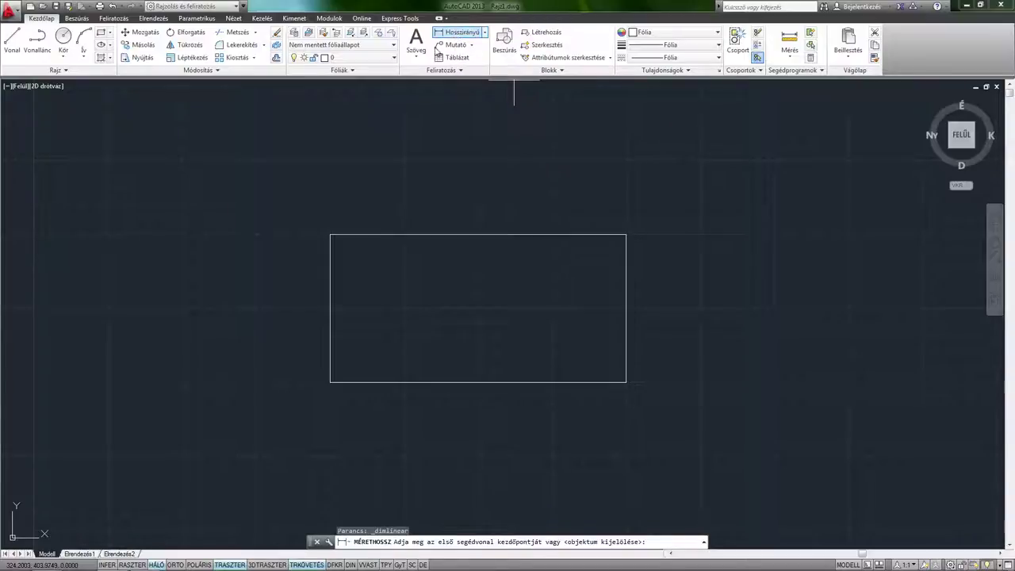
{"action": "left_click", "coordinate": [330, 234]}
{"action": "left_click", "coordinate": [626, 234]}
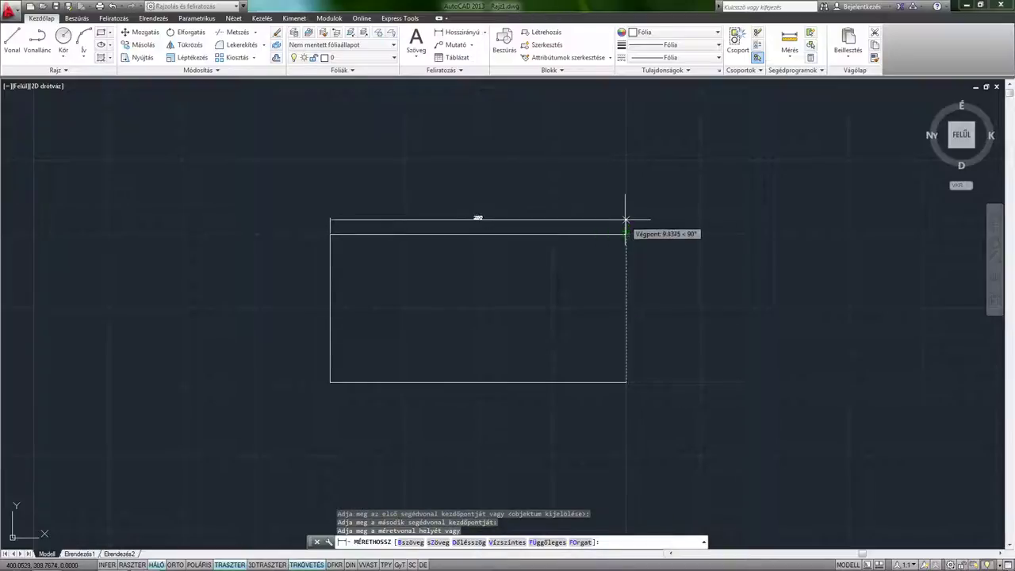
{"action": "left_click", "coordinate": [622, 219]}
{"action": "scroll", "coordinate": [468, 215], "scroll_direction": "up", "scroll_amount": 4}
{"action": "mouse_move", "coordinate": [468, 215]}
{"action": "middle_mouse_down"}
{"action": "mouse_move", "coordinate": [415, 227]}
{"action": "mouse_move", "coordinate": [458, 211]}
{"action": "middle_mouse_up"}
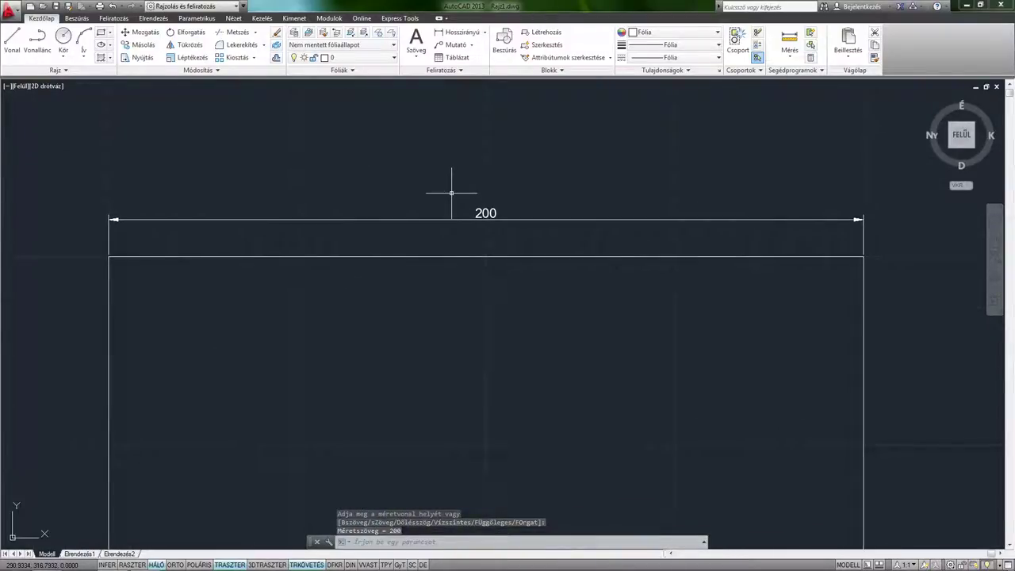
{"action": "left_click", "coordinate": [293, 32]}
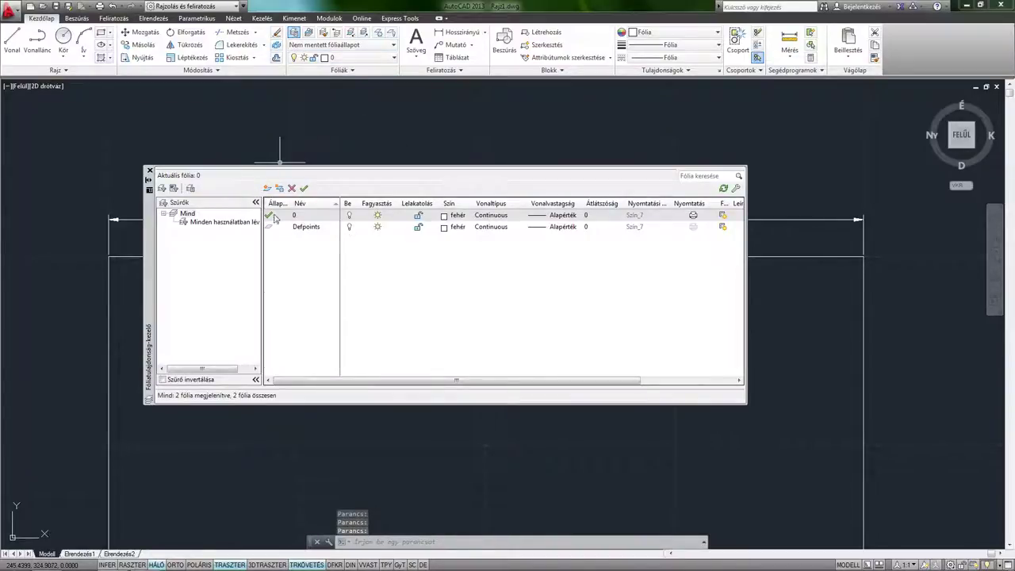
Step: Create a cyan layer named 'Méret', make it current, and close the layer manager
{"action": "left_click", "coordinate": [268, 188]}
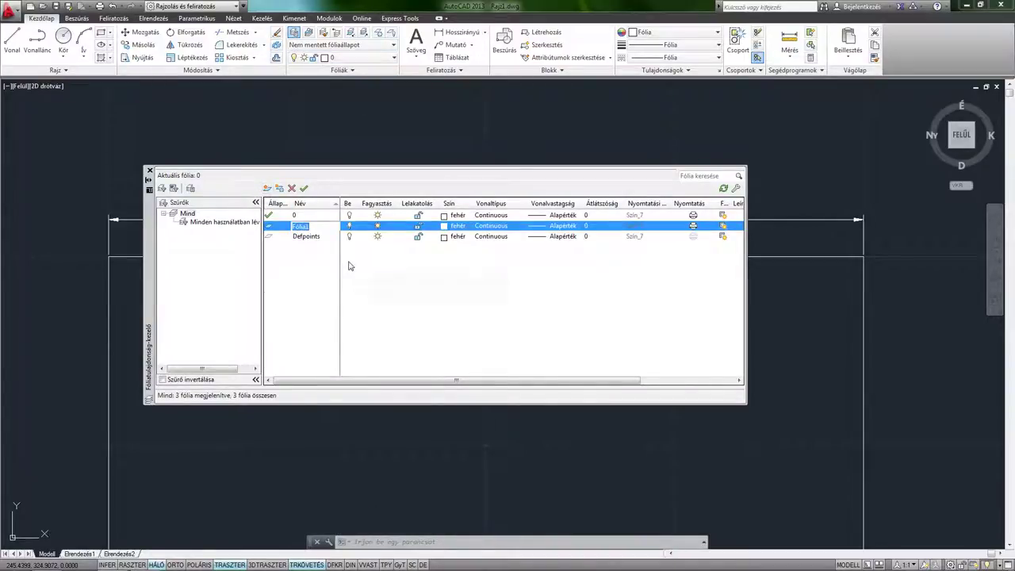
{"action": "type", "text": "Méret"}
{"action": "key", "text": "Return"}
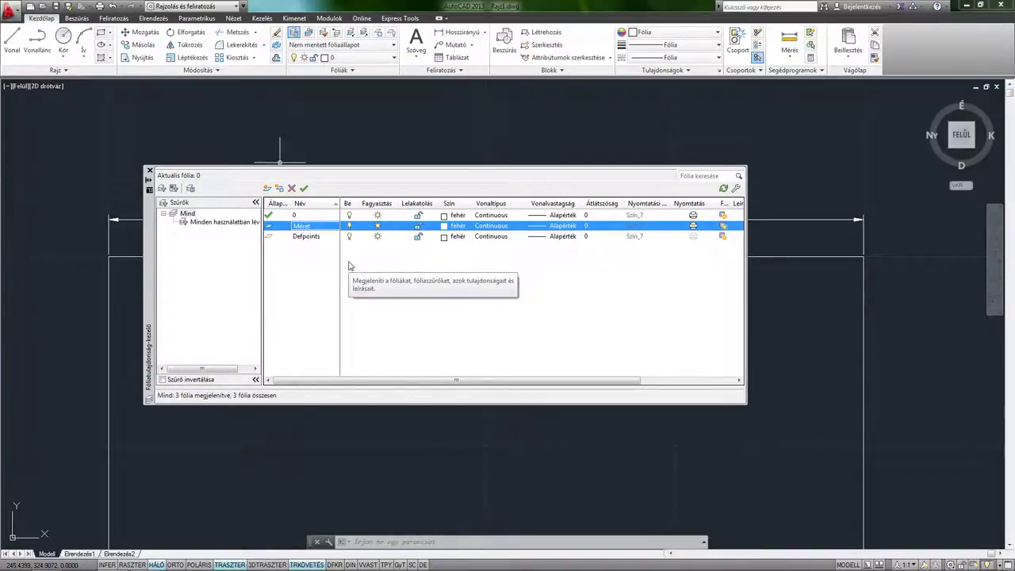
{"action": "left_click", "coordinate": [449, 227]}
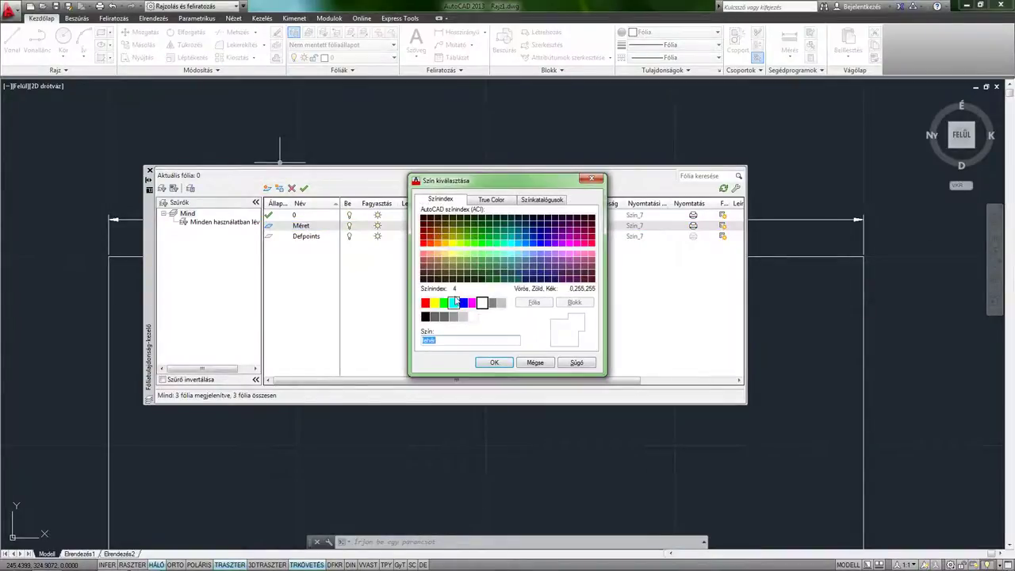
{"action": "left_click", "coordinate": [457, 303]}
{"action": "left_click", "coordinate": [494, 362]}
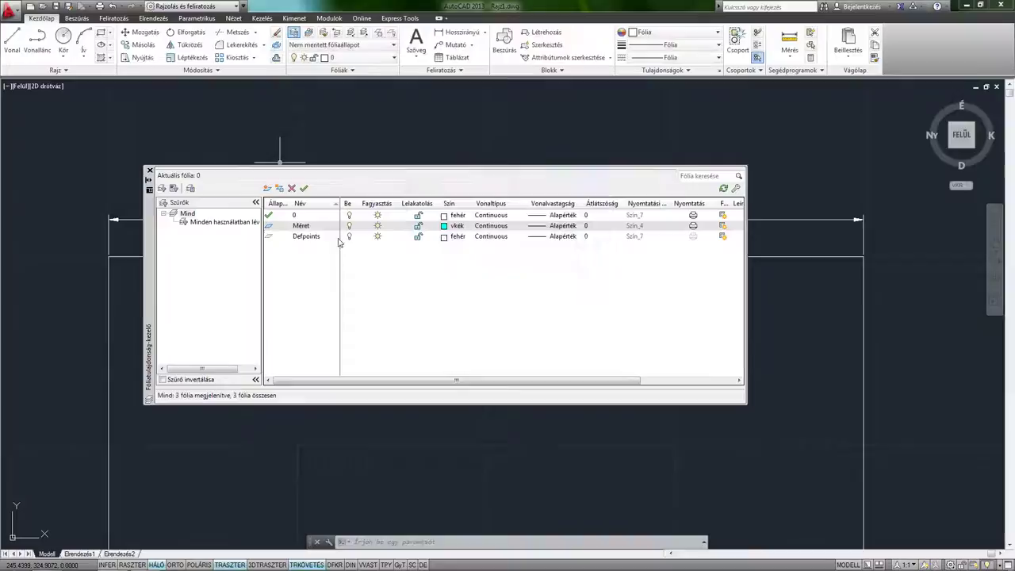
{"action": "left_click", "coordinate": [304, 189]}
{"action": "left_click", "coordinate": [149, 170]}
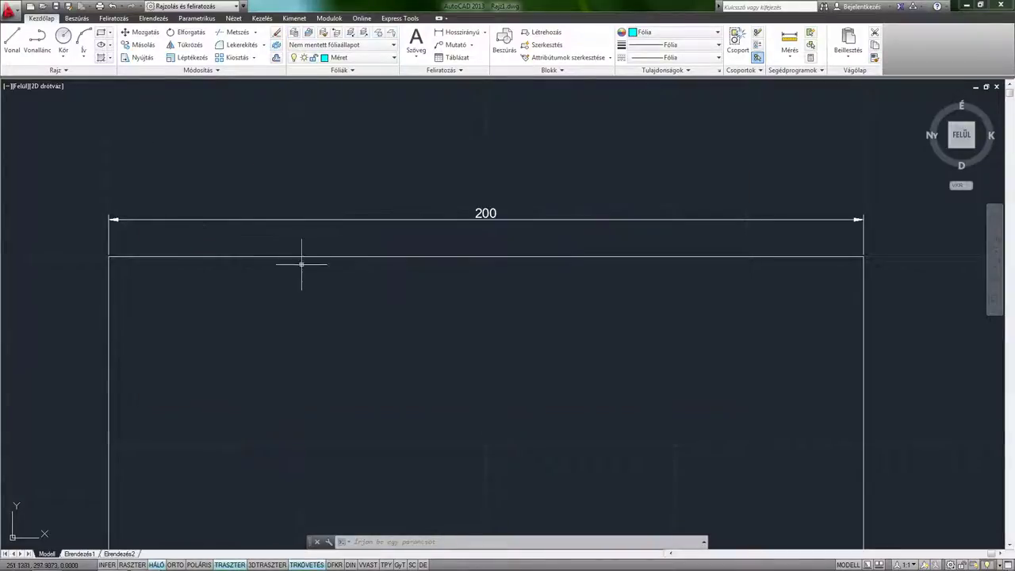
Step: Move the 200 dimension onto the Méret layer so it displays in cyan
{"action": "left_click_drag", "start_coordinate": [349, 263], "coordinate": [340, 107]}
{"action": "left_click", "coordinate": [349, 58]}
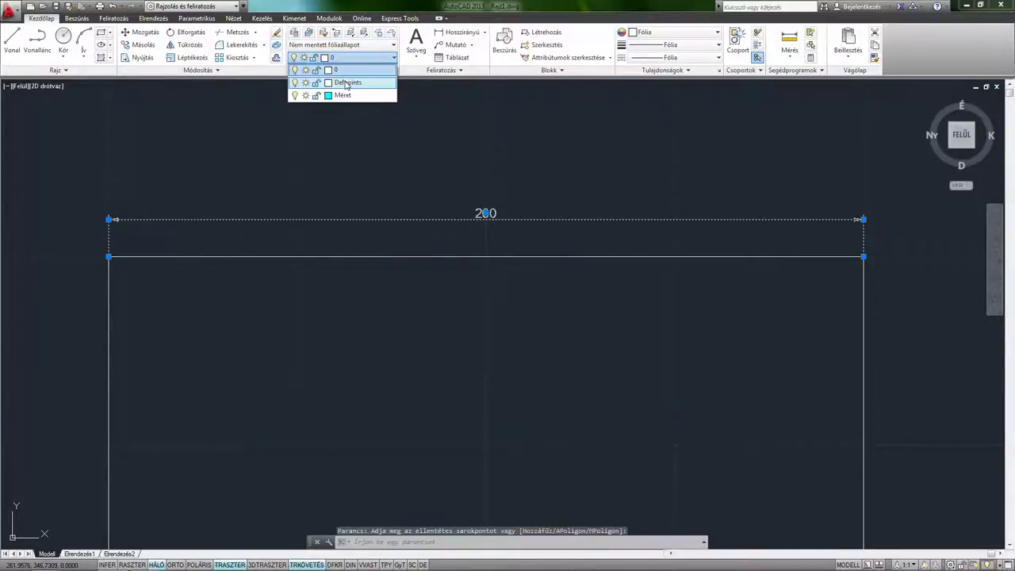
{"action": "left_click", "coordinate": [343, 95]}
{"action": "key", "text": "Escape"}
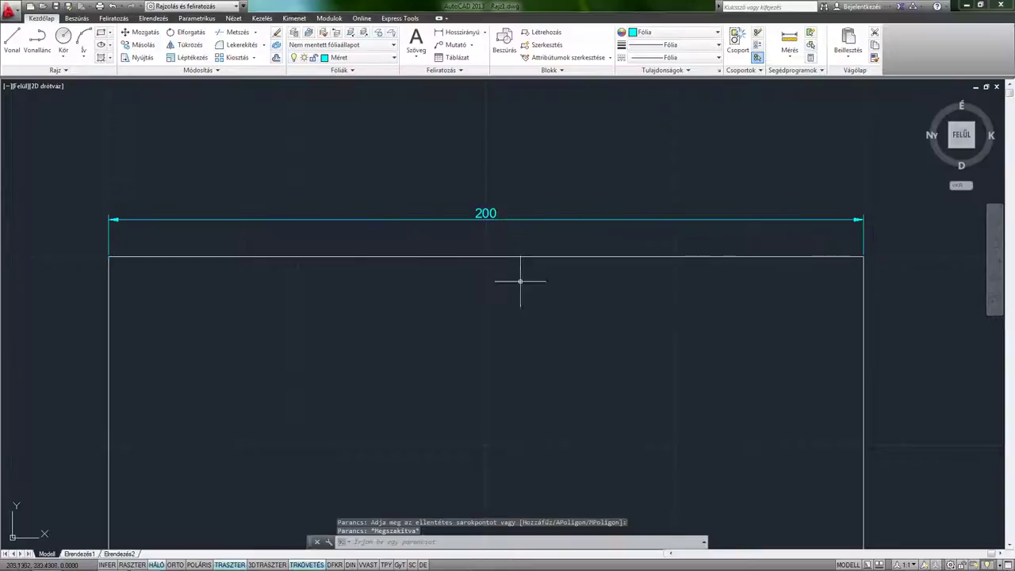
{"action": "middle_click_drag", "start_coordinate": [544, 330], "coordinate": [544, 315]}
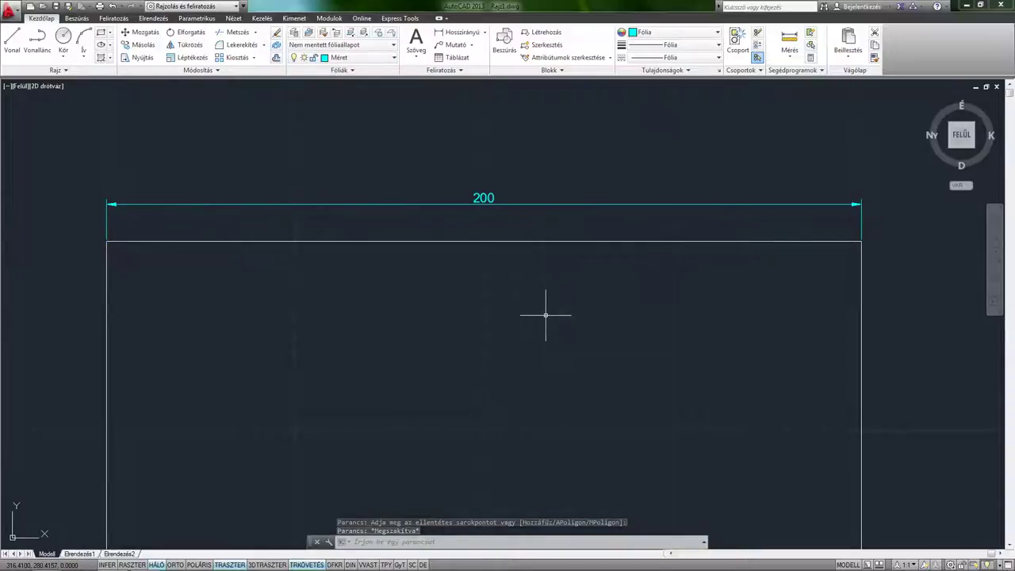
{"action": "scroll", "coordinate": [546, 315], "scroll_direction": "down", "scroll_amount": 5}
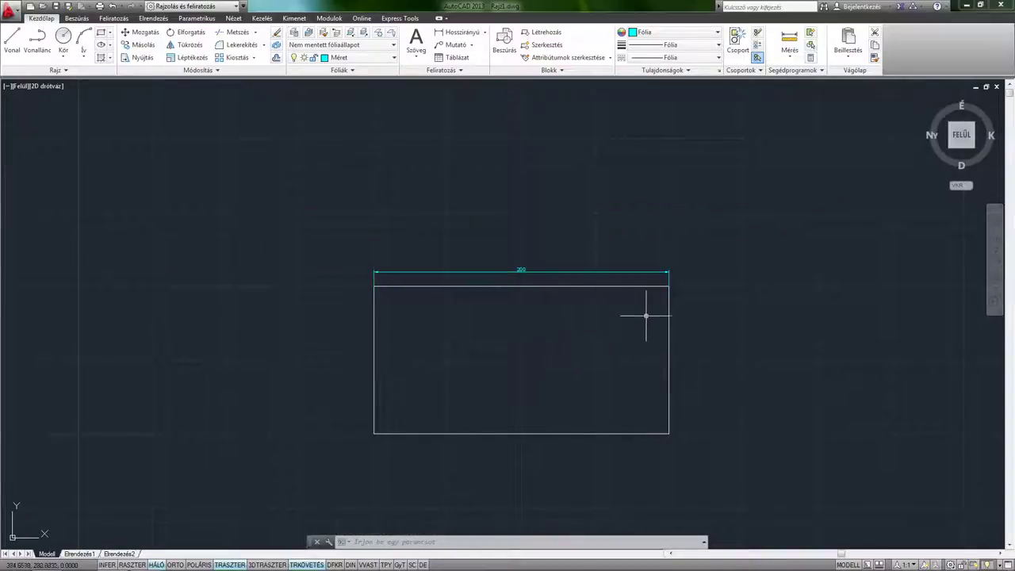
{"action": "left_click", "coordinate": [668, 307]}
{"action": "left_click", "coordinate": [667, 290]}
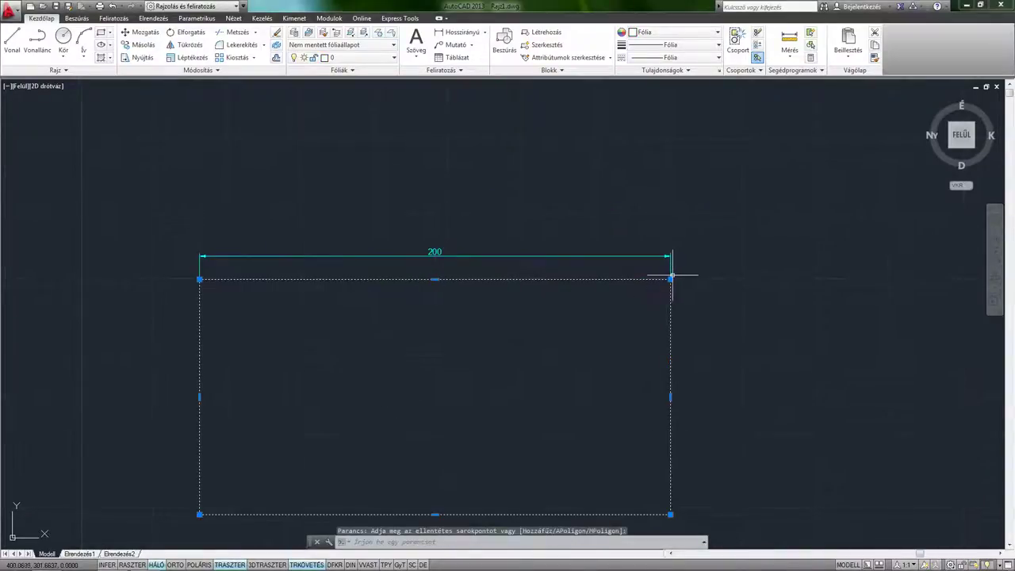
{"action": "left_click", "coordinate": [671, 280]}
{"action": "left_click", "coordinate": [570, 304]}
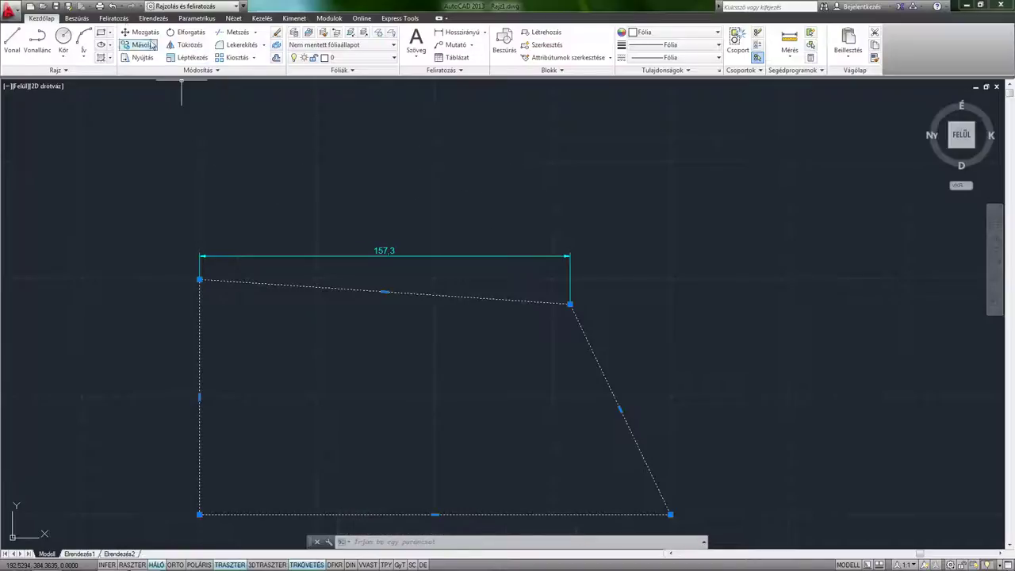
{"action": "left_click", "coordinate": [113, 7]}
{"action": "middle_click_drag", "start_coordinate": [414, 272], "coordinate": [446, 240]}
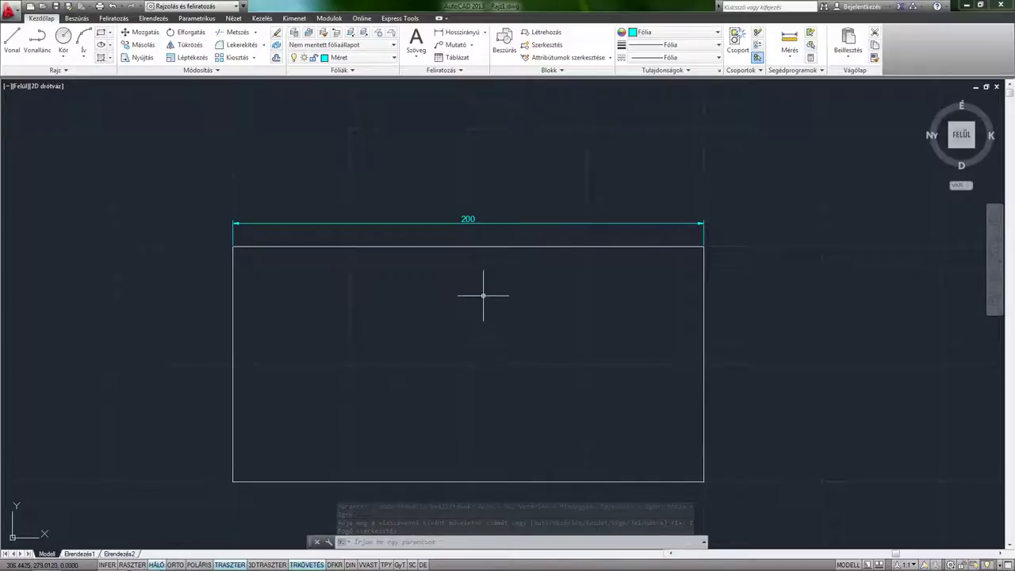
{"action": "scroll", "coordinate": [431, 220], "scroll_direction": "up", "scroll_amount": 2}
{"action": "middle_click_drag", "start_coordinate": [435, 242], "coordinate": [443, 254]}
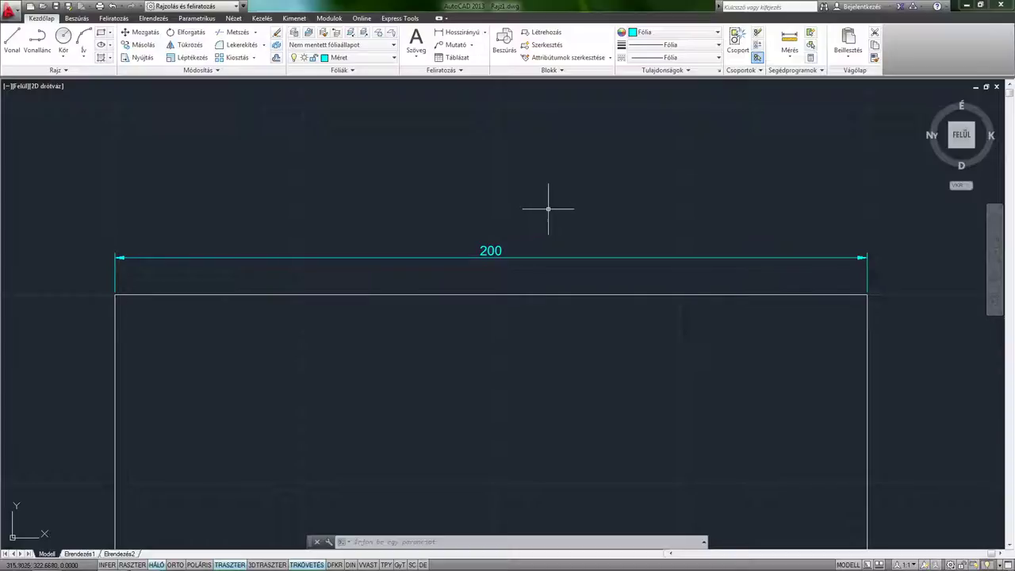
Step: Stretch the outline's top-right corner inward so the dimension reads 130,55, then select that dimension
{"action": "left_click", "coordinate": [865, 313]}
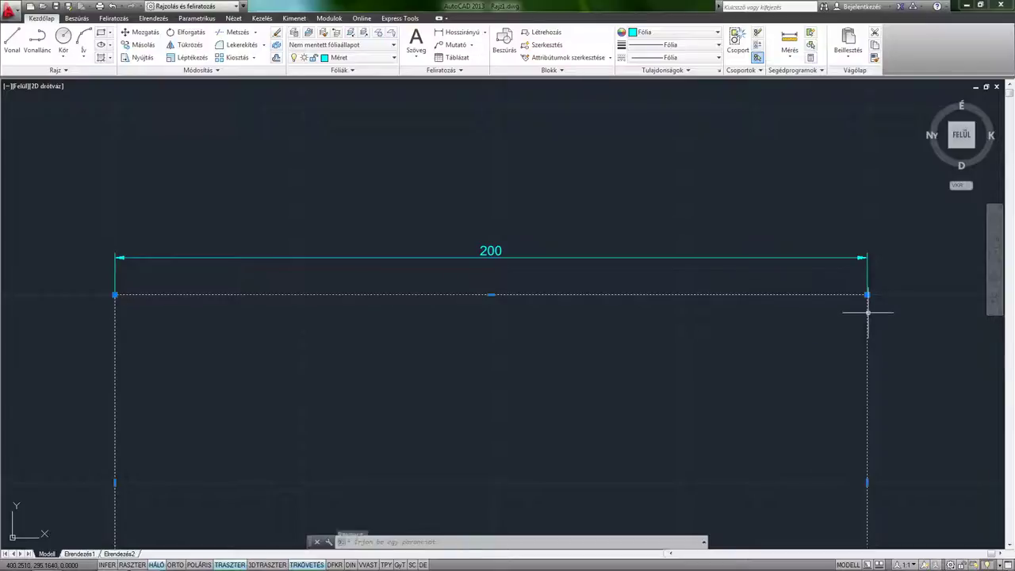
{"action": "left_click", "coordinate": [866, 295]}
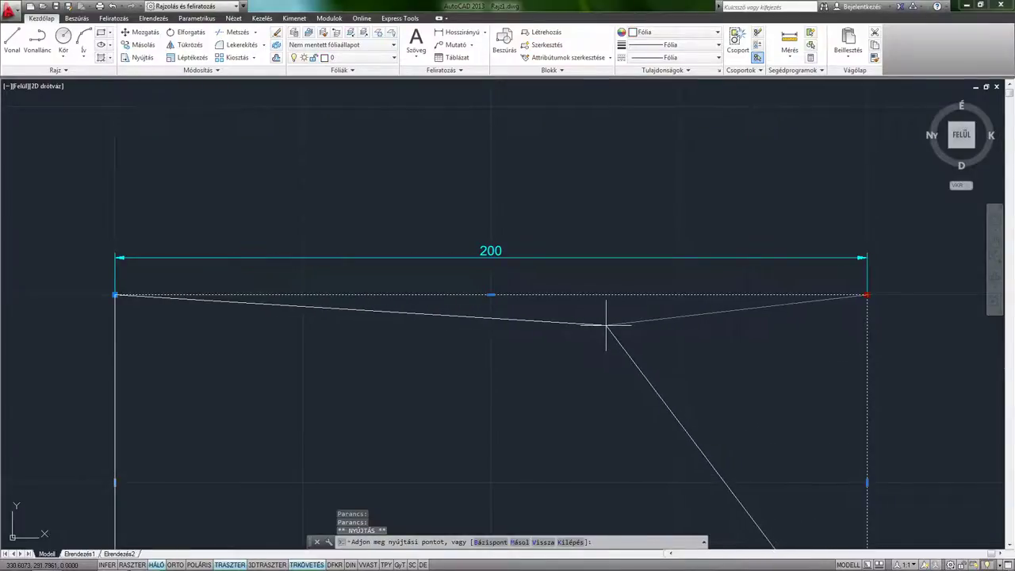
{"action": "left_click", "coordinate": [606, 324]}
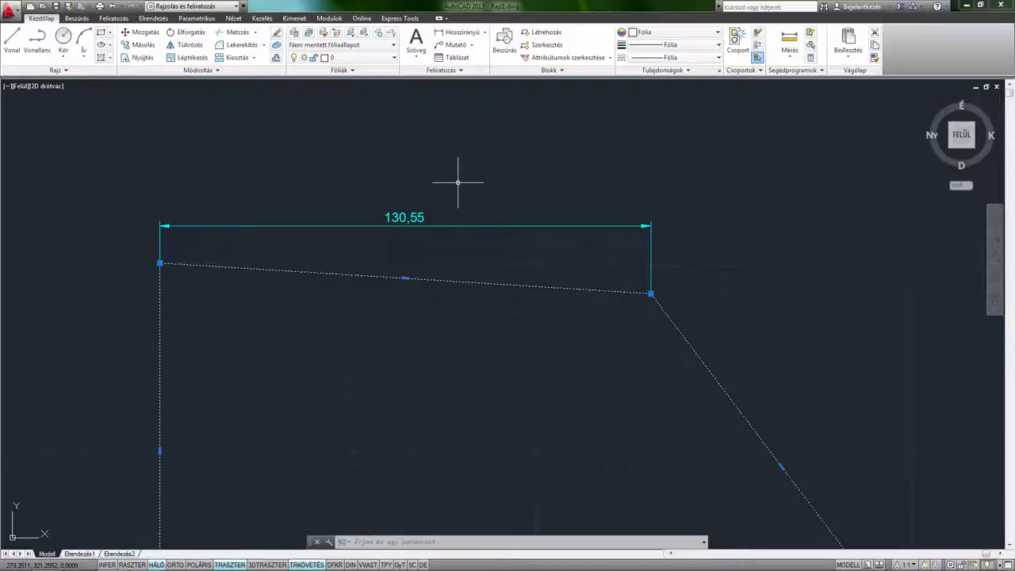
{"action": "left_click", "coordinate": [431, 221]}
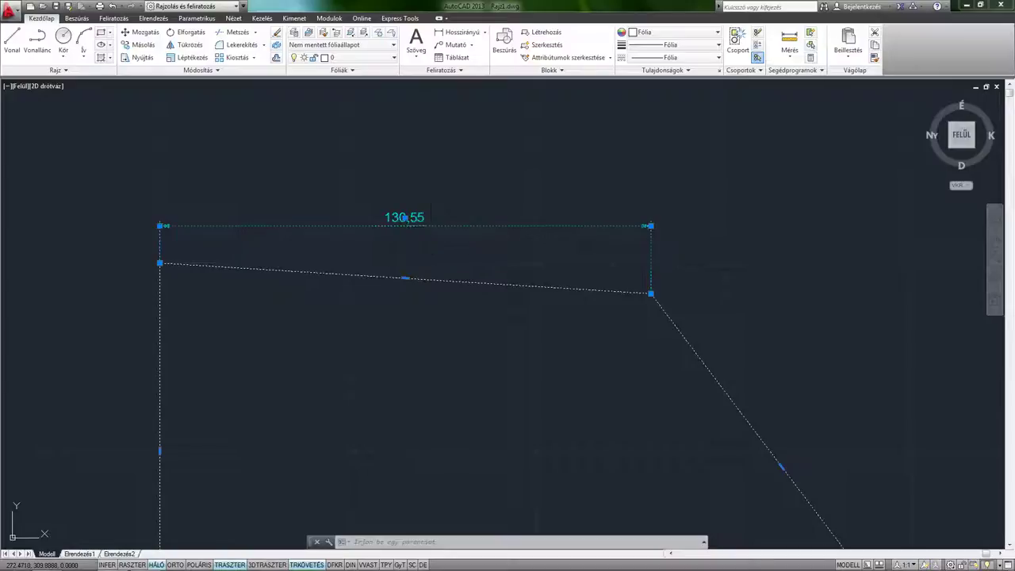
{"action": "key", "text": "Escape"}
{"action": "left_click", "coordinate": [432, 226]}
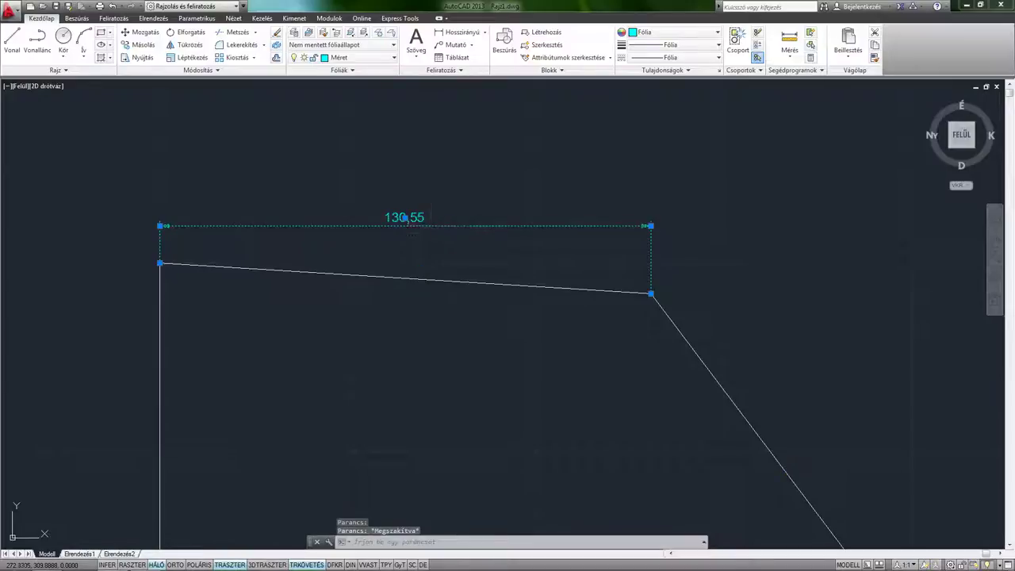
Step: Set the dimension's text override to 120 in the Properties palette
{"action": "right_click", "coordinate": [432, 225]}
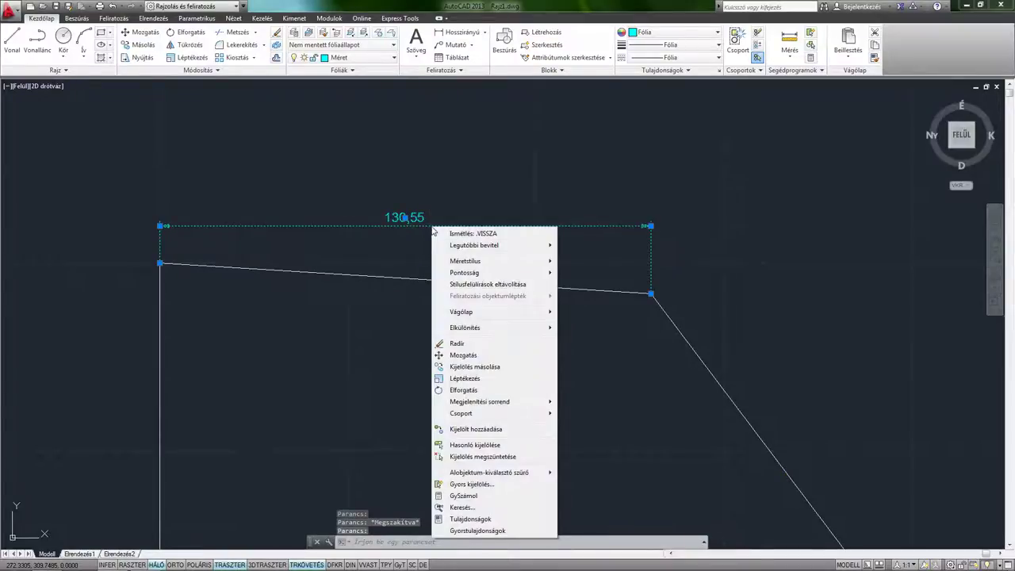
{"action": "left_click", "coordinate": [486, 520]}
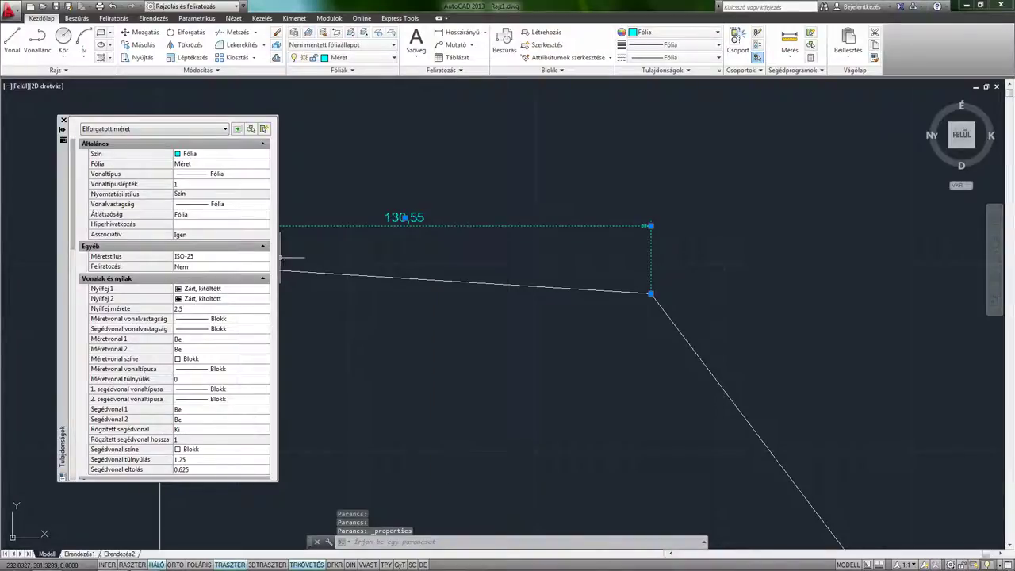
{"action": "left_click_drag", "start_coordinate": [72, 238], "coordinate": [70, 322]}
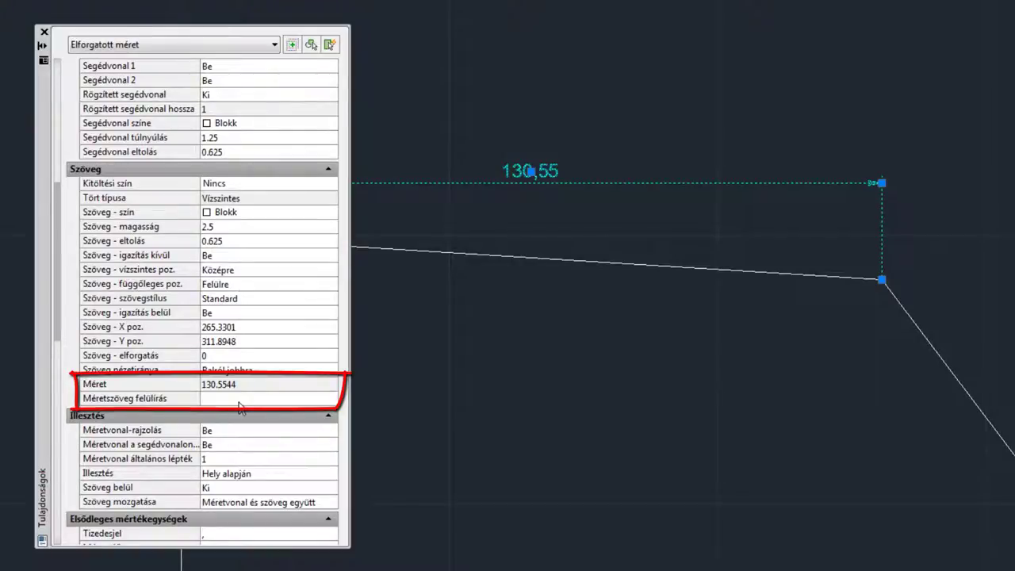
{"action": "left_click", "coordinate": [245, 399]}
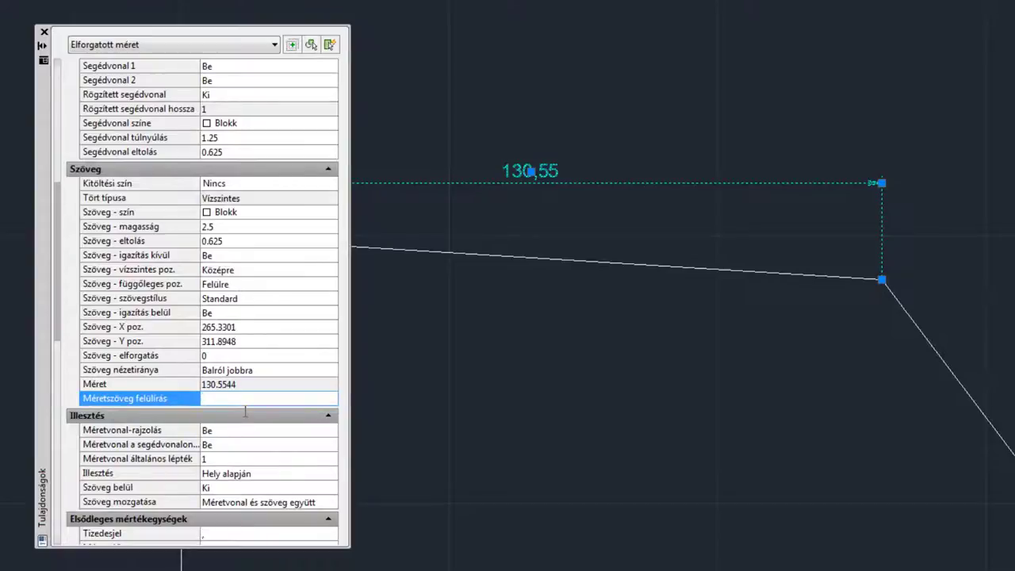
{"action": "type", "text": "1"}
{"action": "type", "text": "20"}
{"action": "key", "text": "Return"}
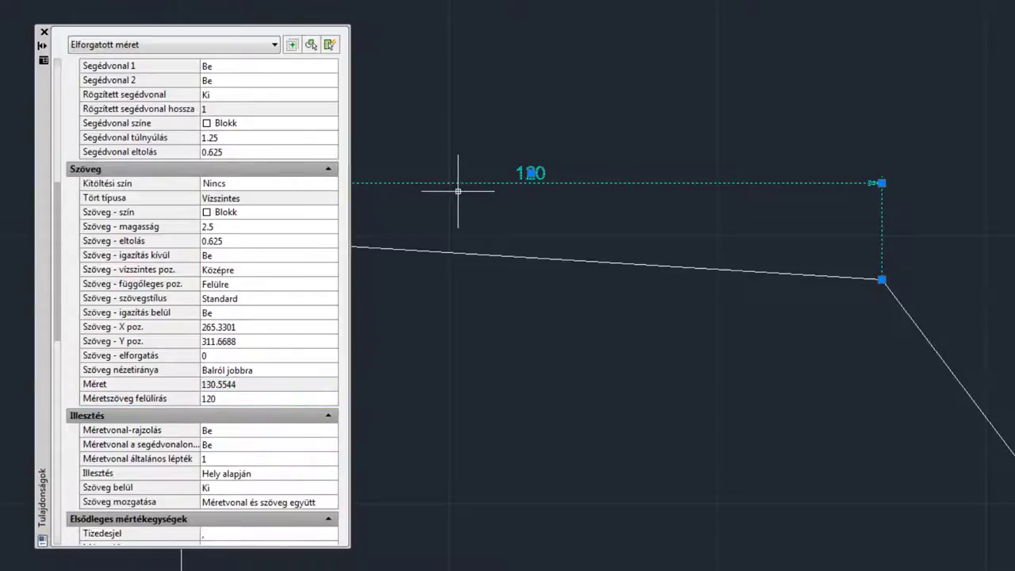
{"action": "scroll", "coordinate": [539, 185], "scroll_direction": "up", "scroll_amount": 3}
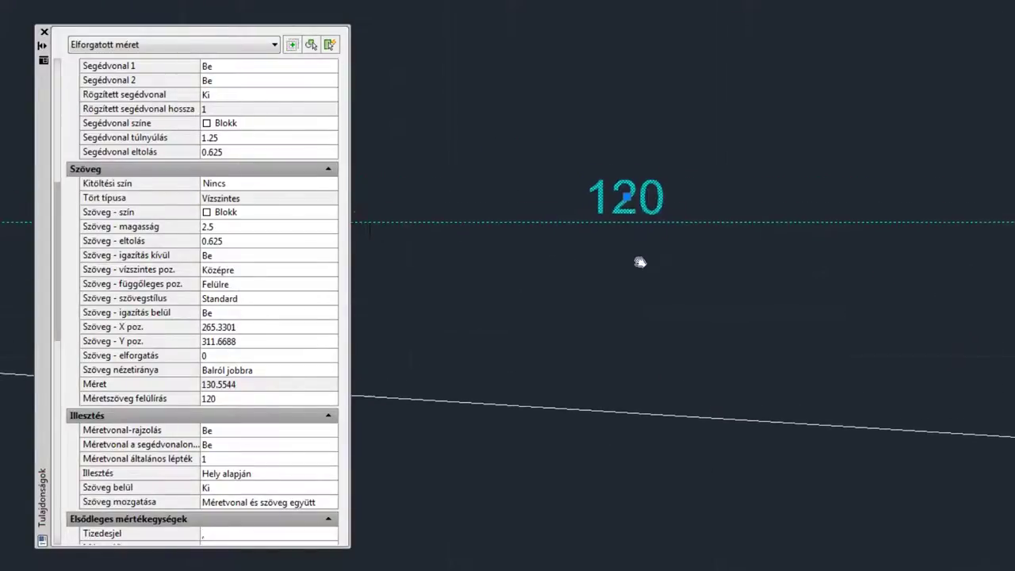
{"action": "left_click", "coordinate": [262, 384]}
{"action": "left_click", "coordinate": [252, 399]}
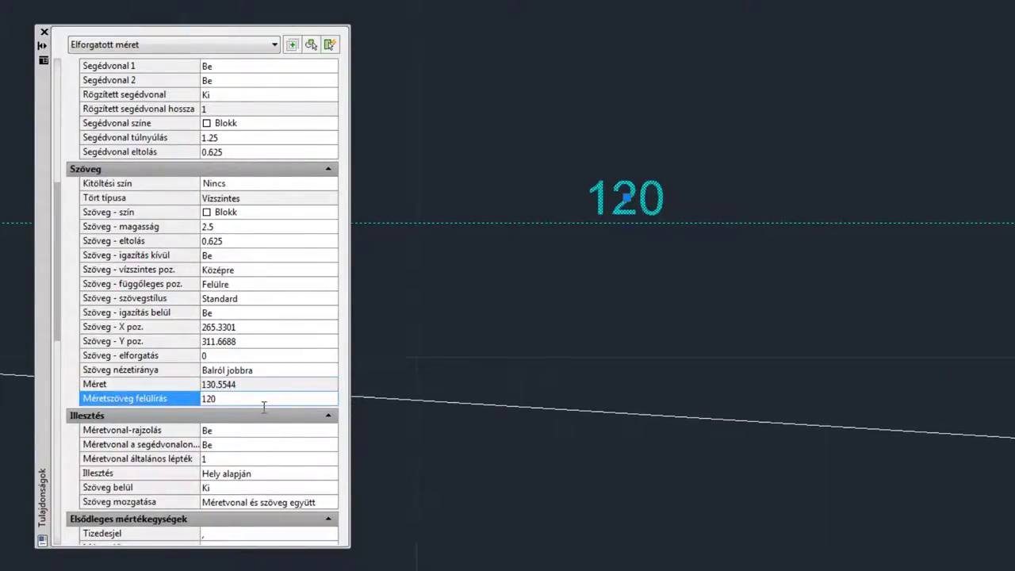
Step: Change the text override to '120 mm', then clear it
{"action": "type", "text": " mm"}
{"action": "key", "text": "Return"}
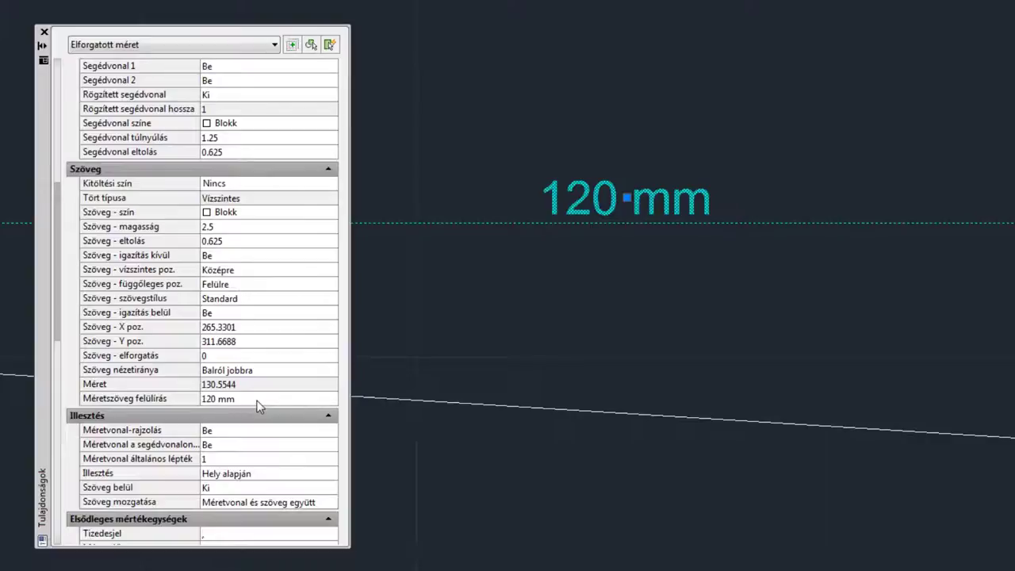
{"action": "left_click", "coordinate": [262, 400]}
{"action": "key", "text": "Delete"}
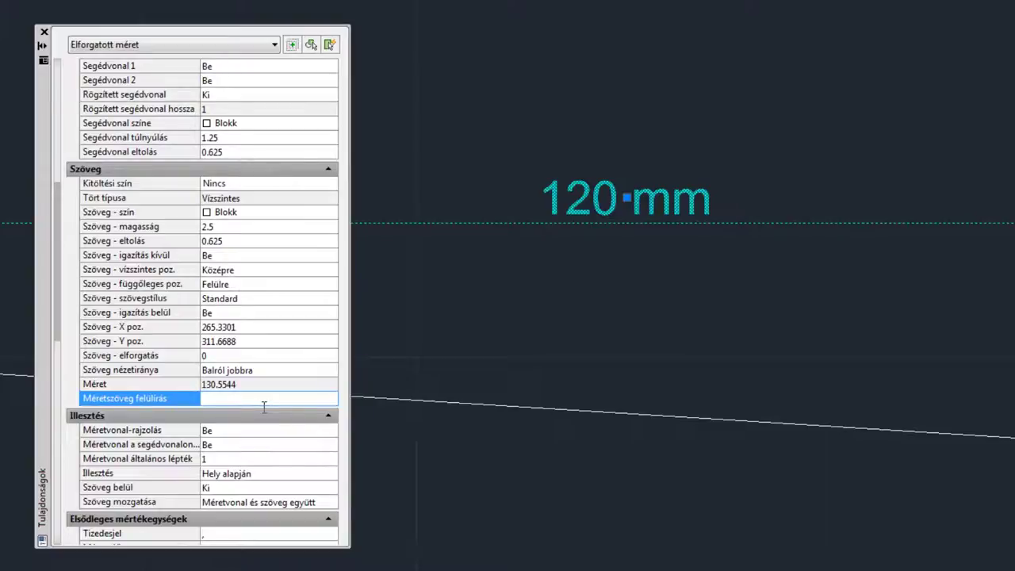
Step: Enter '130,50' as the text override, then clear it again
{"action": "type", "text": "1"}
{"action": "type", "text": "30"}
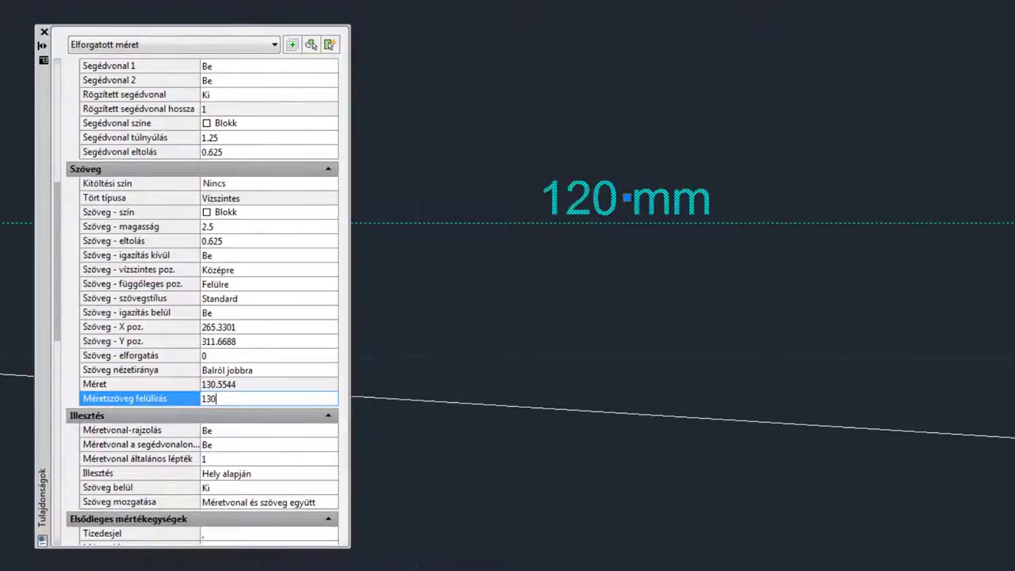
{"action": "type", "text": "."}
{"action": "key", "text": "BackSpace"}
{"action": "type", "text": ",50"}
{"action": "key", "text": "Return"}
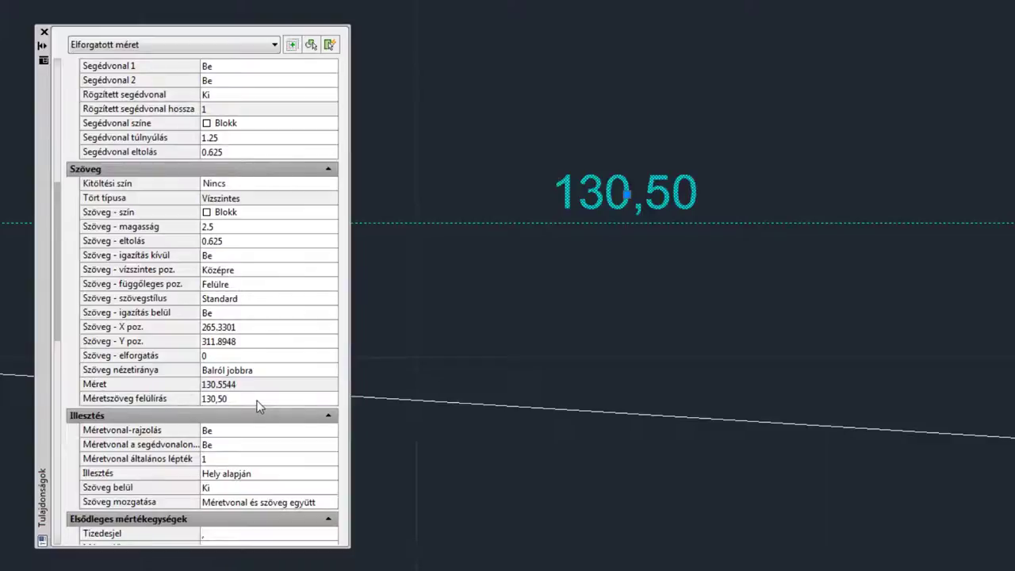
{"action": "left_click", "coordinate": [257, 407]}
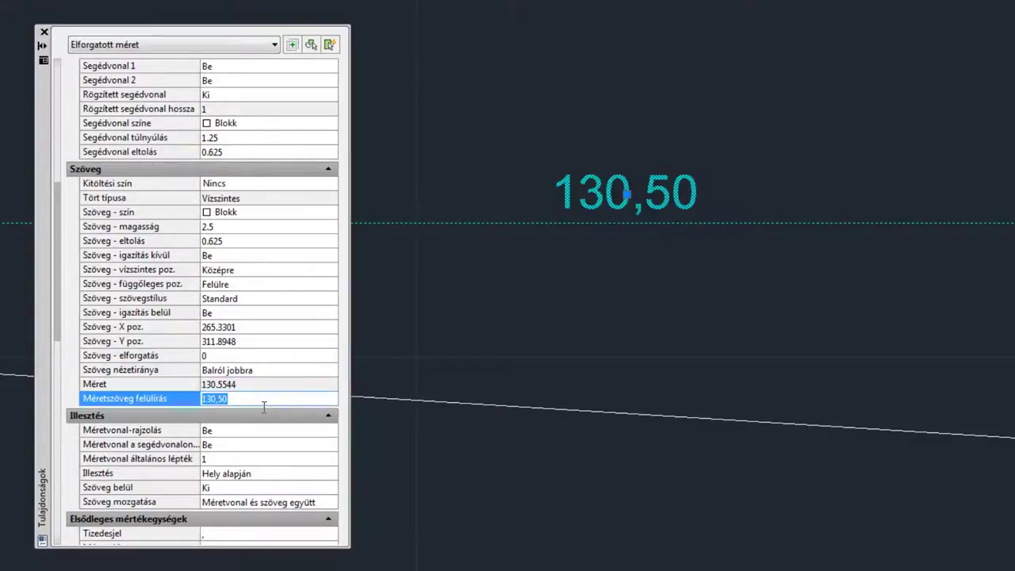
{"action": "key", "text": "Delete"}
Step: Enter '<> mm' as the override so the dimension shows 130,55 mm
{"action": "type", "text": "<>"}
{"action": "type", "text": "mm"}
{"action": "key", "text": "Return"}
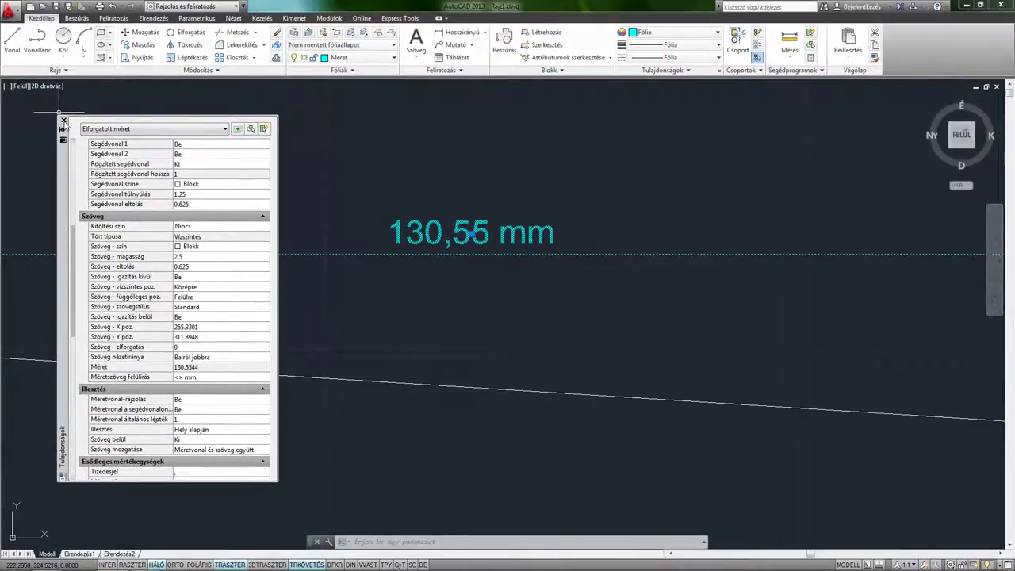
Step: Close Properties and stretch the top-right corner back level so the dimension reads 199,83 mm
{"action": "left_click", "coordinate": [64, 120]}
{"action": "scroll", "coordinate": [177, 159], "scroll_direction": "down", "scroll_amount": 4}
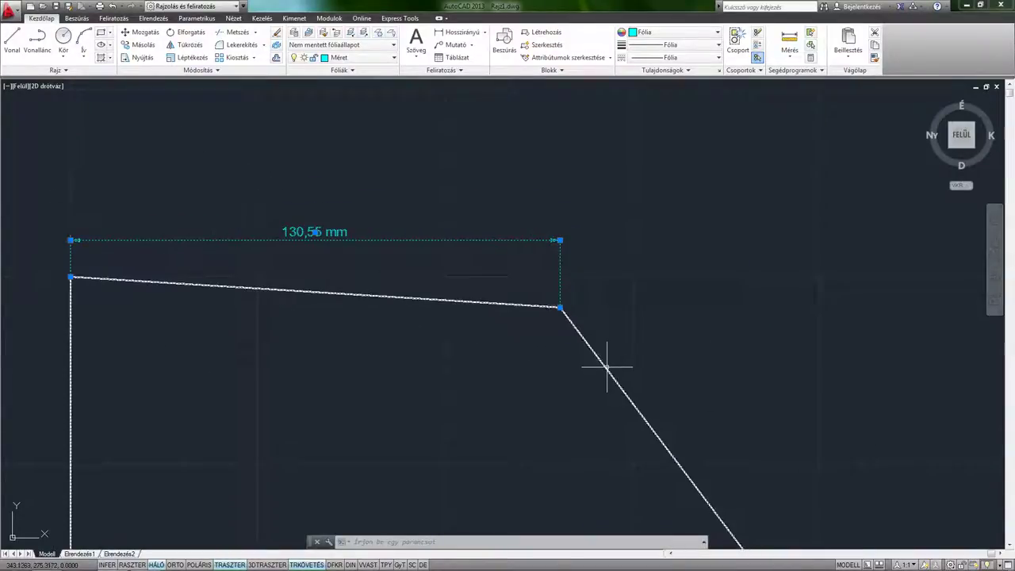
{"action": "key", "text": "Escape"}
{"action": "left_click", "coordinate": [582, 335]}
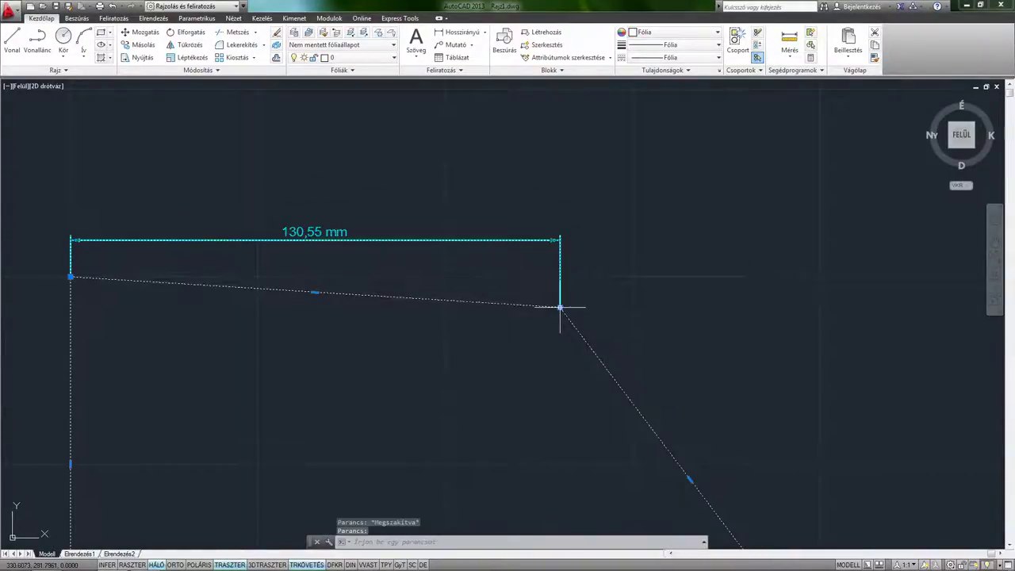
{"action": "left_click", "coordinate": [560, 307]}
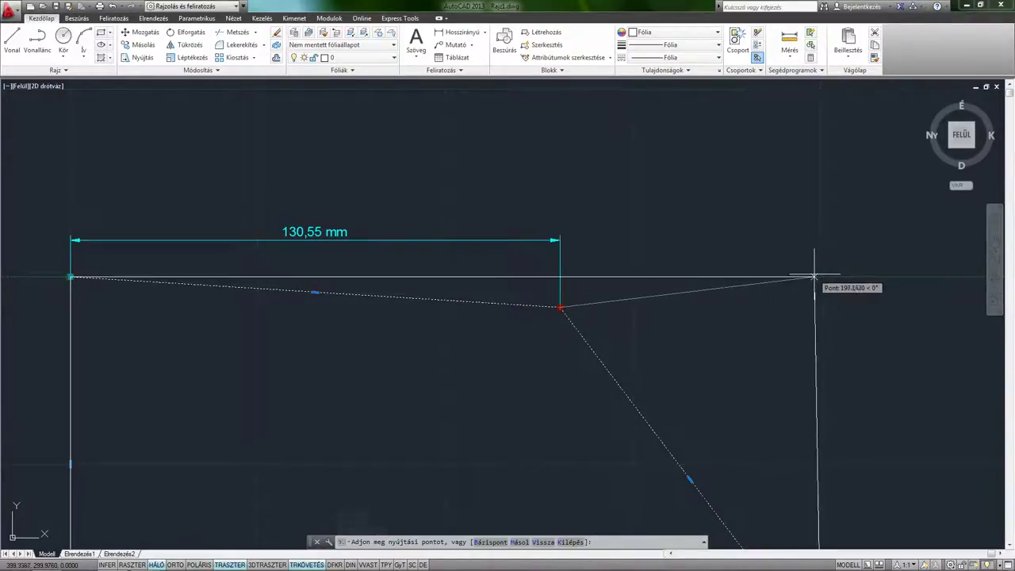
{"action": "key", "text": "F8"}
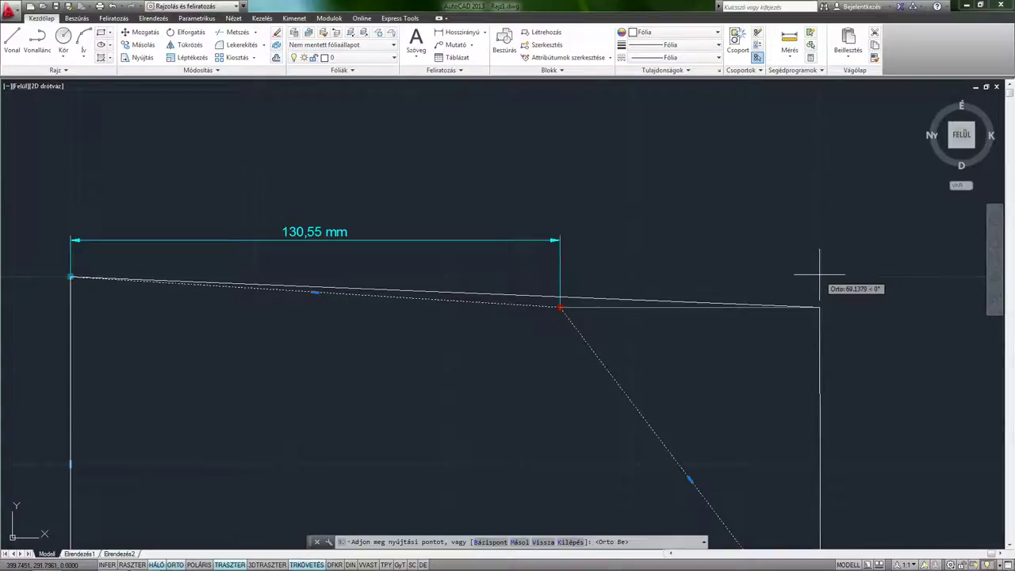
{"action": "key", "text": "F8"}
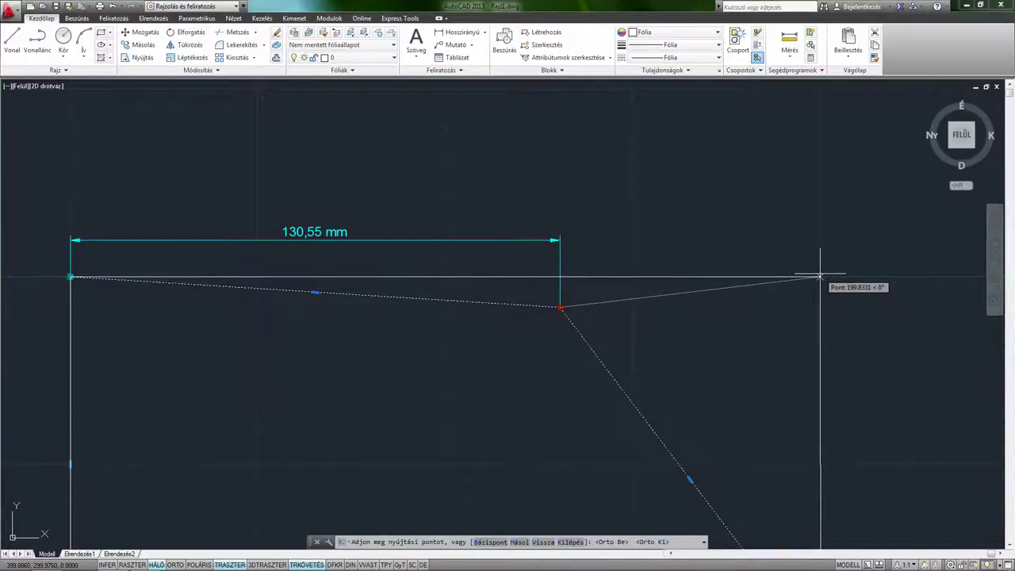
{"action": "left_click", "coordinate": [819, 276]}
{"action": "key", "text": "Escape"}
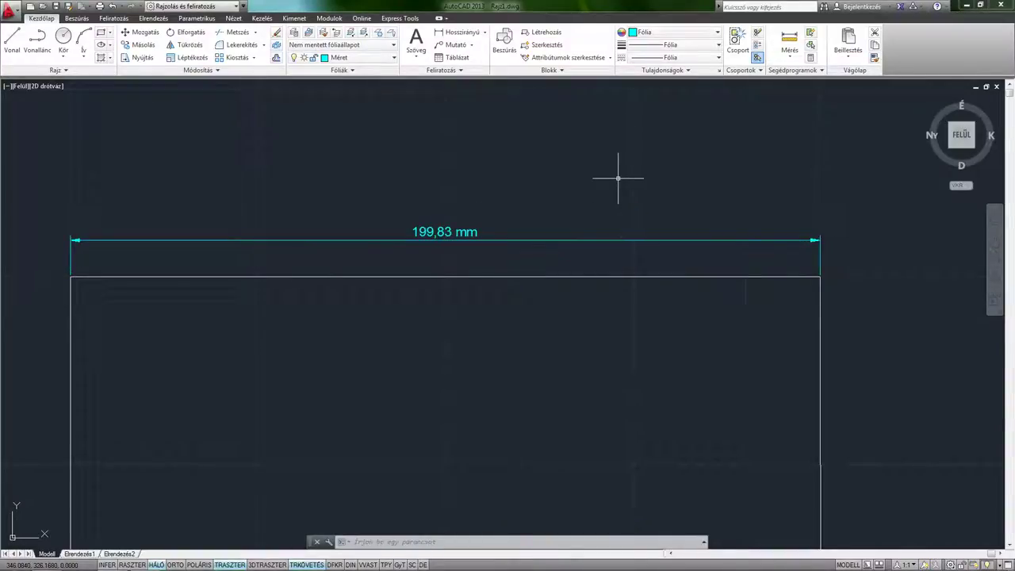
Step: Prefix the dimension text with a diameter symbol (%%c) so it reads Ø199,83 mm
{"action": "double_click", "coordinate": [441, 230]}
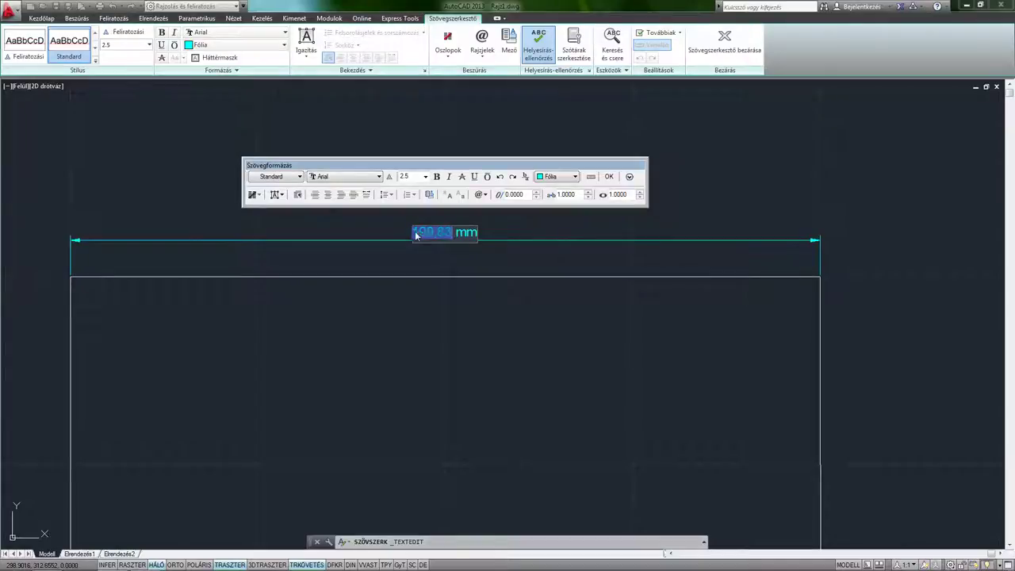
{"action": "left_click_drag", "start_coordinate": [419, 237], "coordinate": [471, 238]}
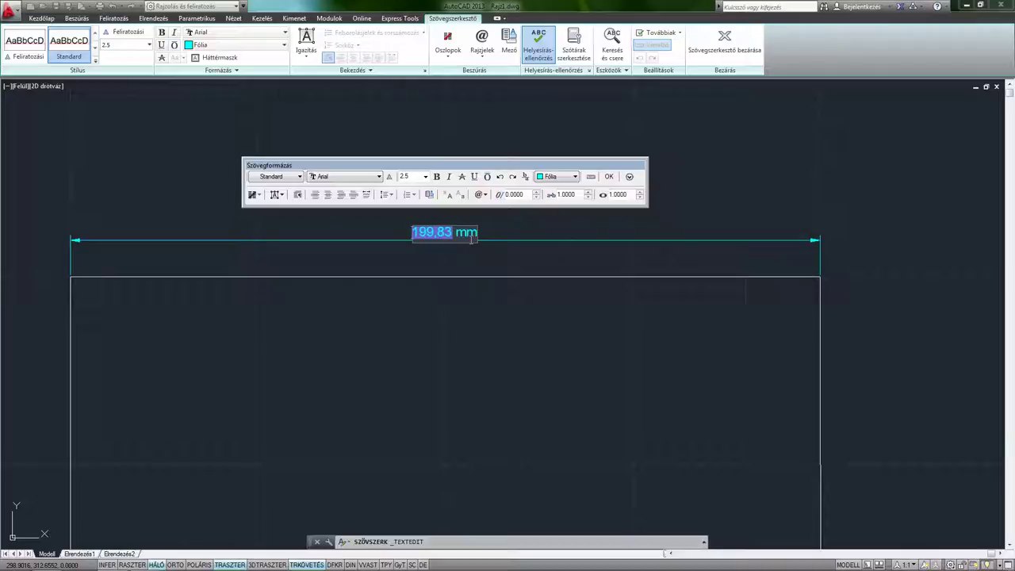
{"action": "type", "text": "%%"}
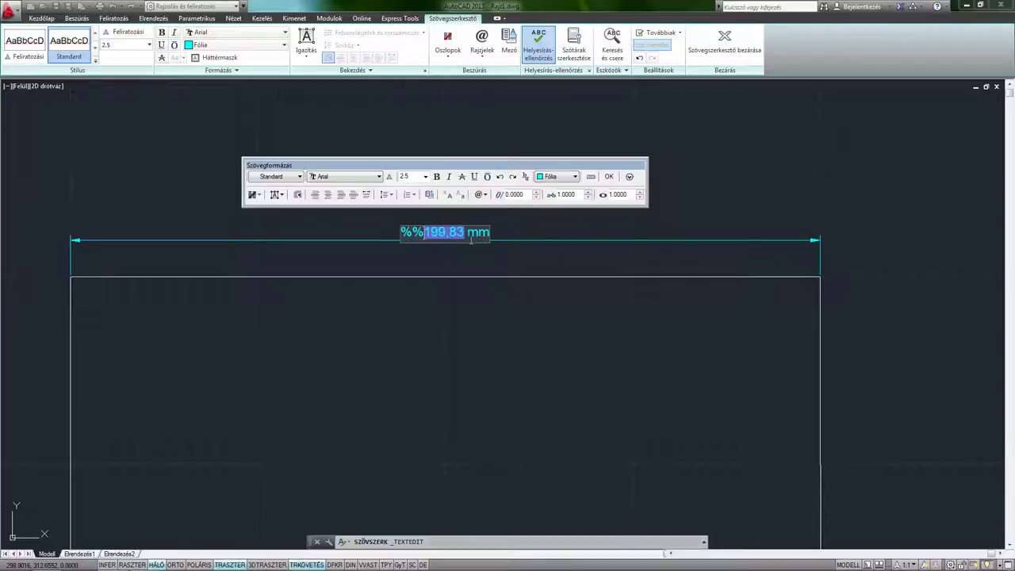
{"action": "type", "text": "c"}
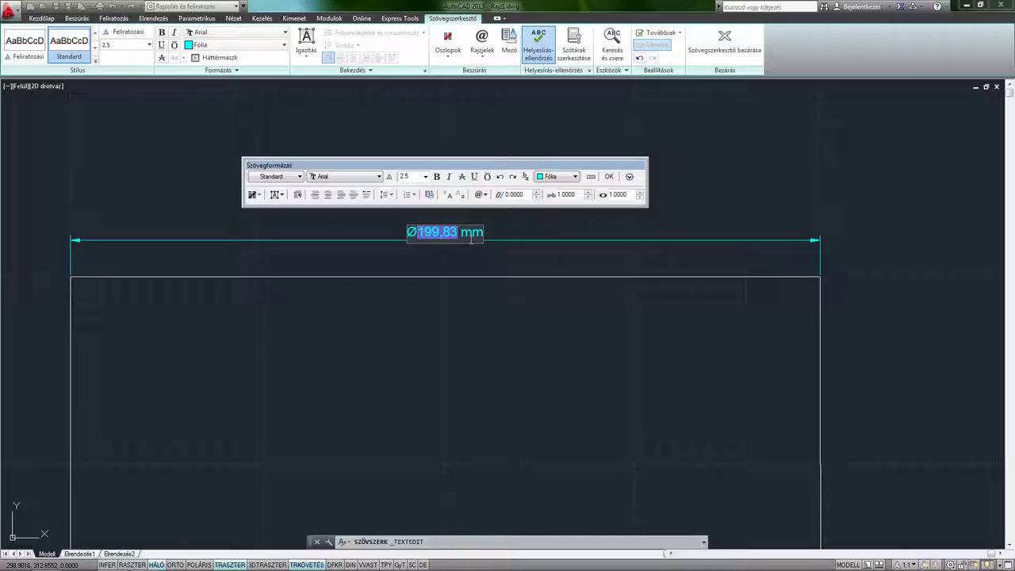
{"action": "left_click", "coordinate": [608, 176]}
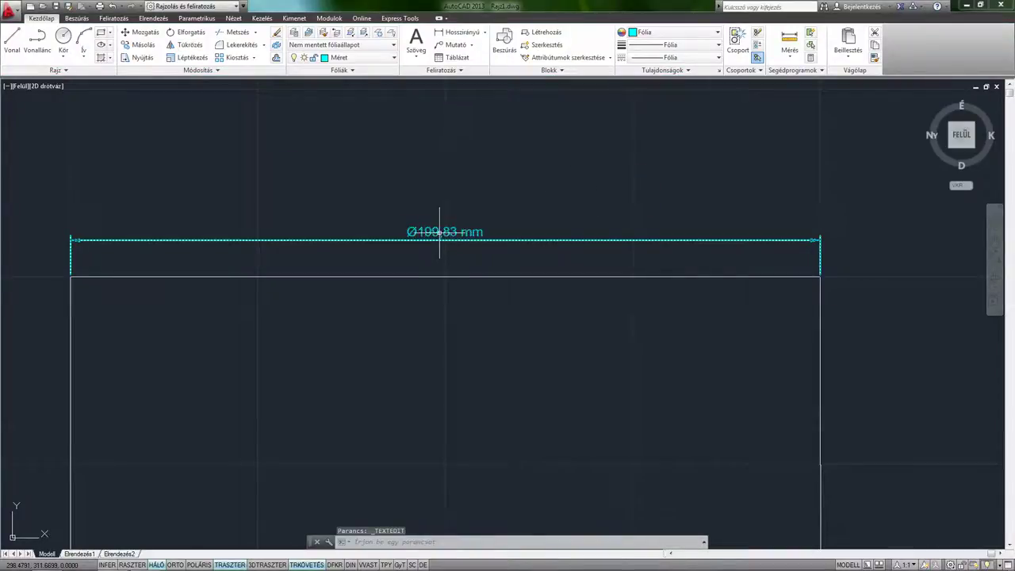
{"action": "double_click", "coordinate": [438, 235]}
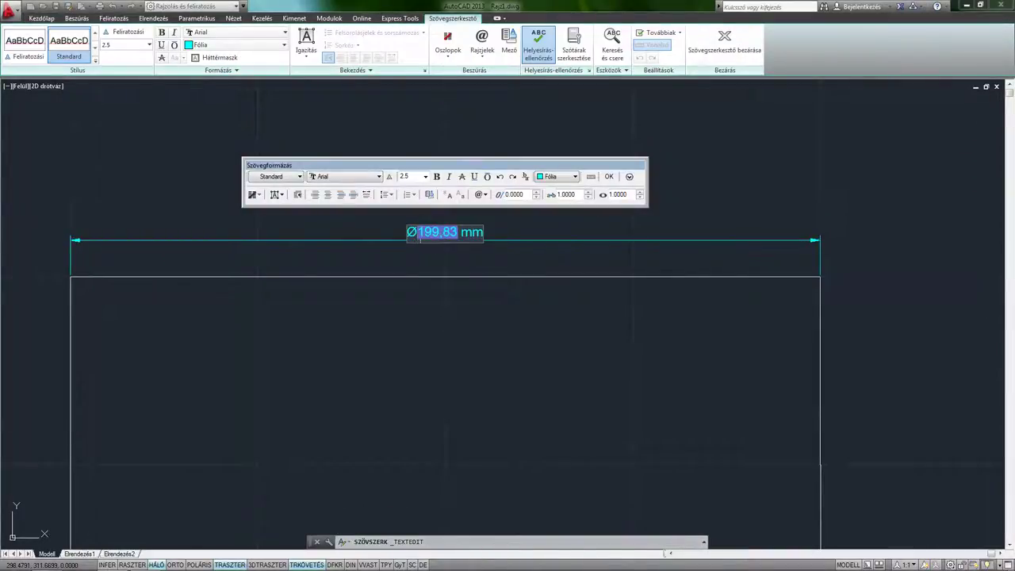
Step: Replace the dimension value with the diameter sign and 199,83 mm using %% codes, then confirm
{"action": "left_click", "coordinate": [485, 195]}
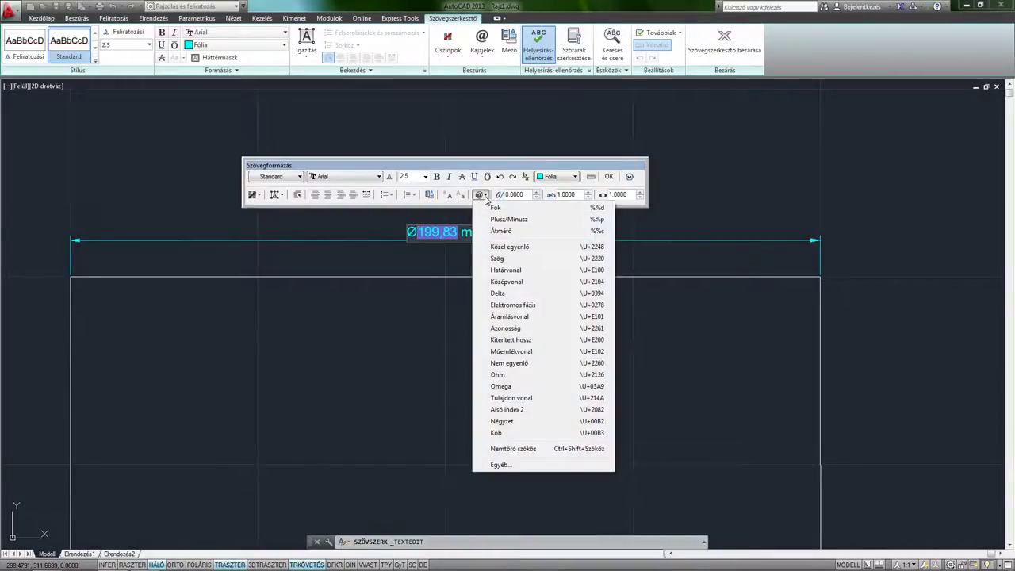
{"action": "left_click", "coordinate": [501, 386]}
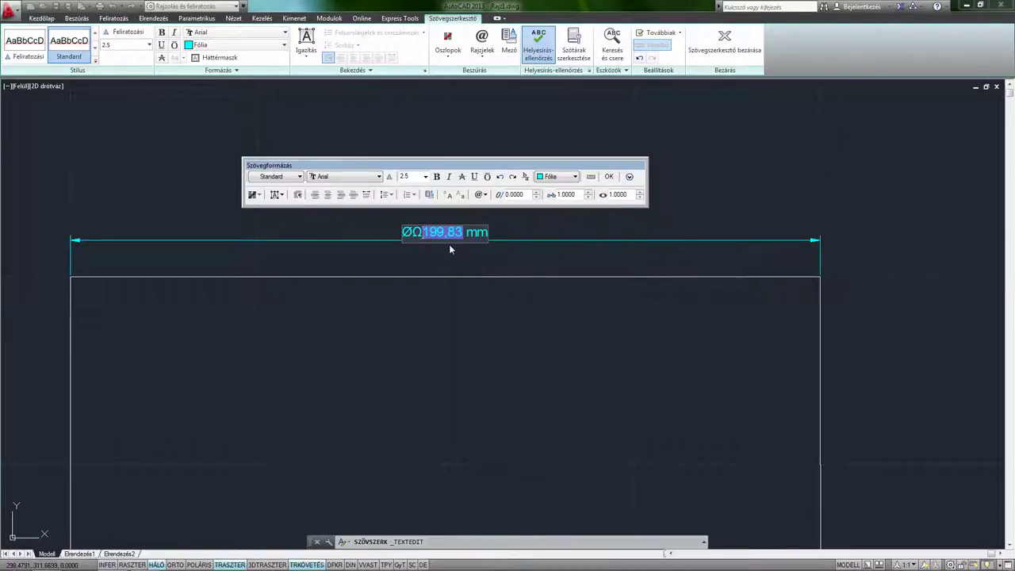
{"action": "key", "text": "Delete"}
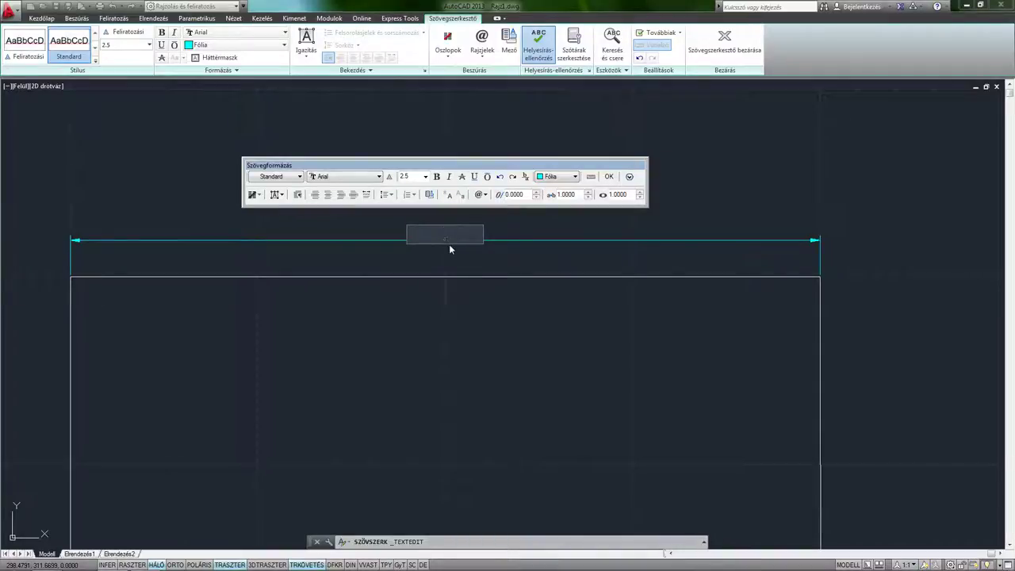
{"action": "type", "text": "%%"}
{"action": "type", "text": "mm"}
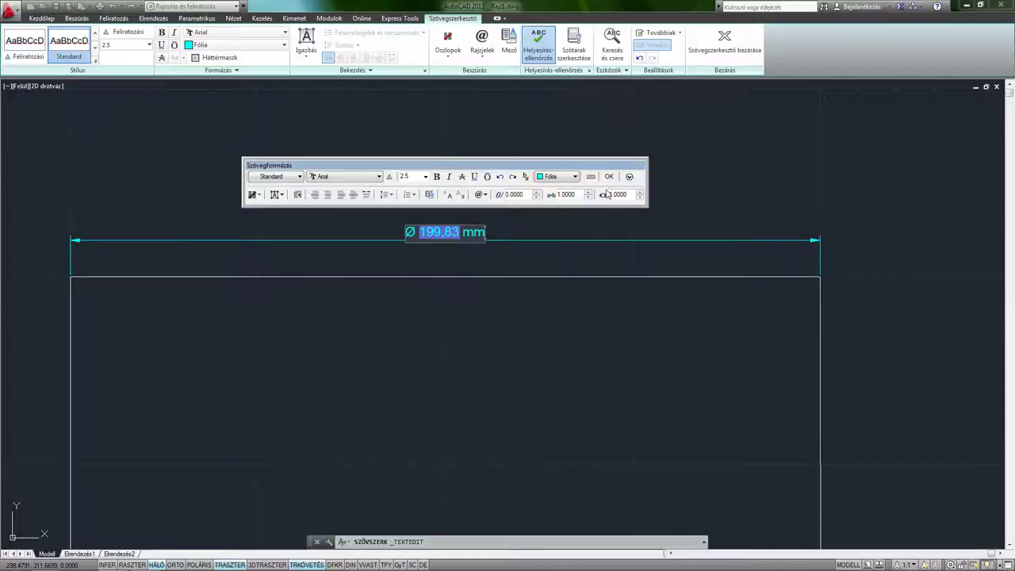
{"action": "left_click", "coordinate": [609, 176]}
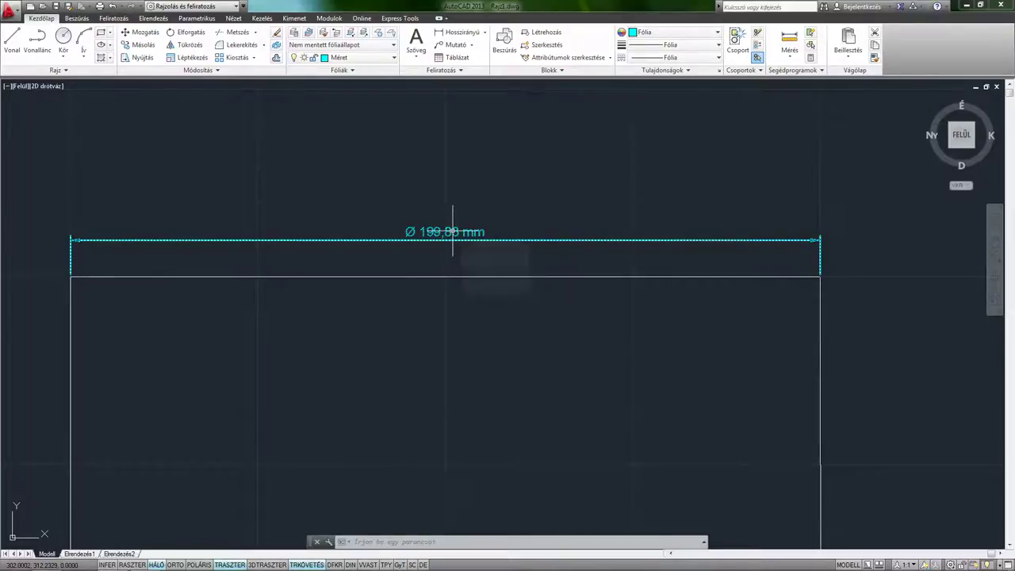
Step: Use Move Text Only to place the Ø 199,83 mm text above and left of its line
{"action": "left_click", "coordinate": [453, 232]}
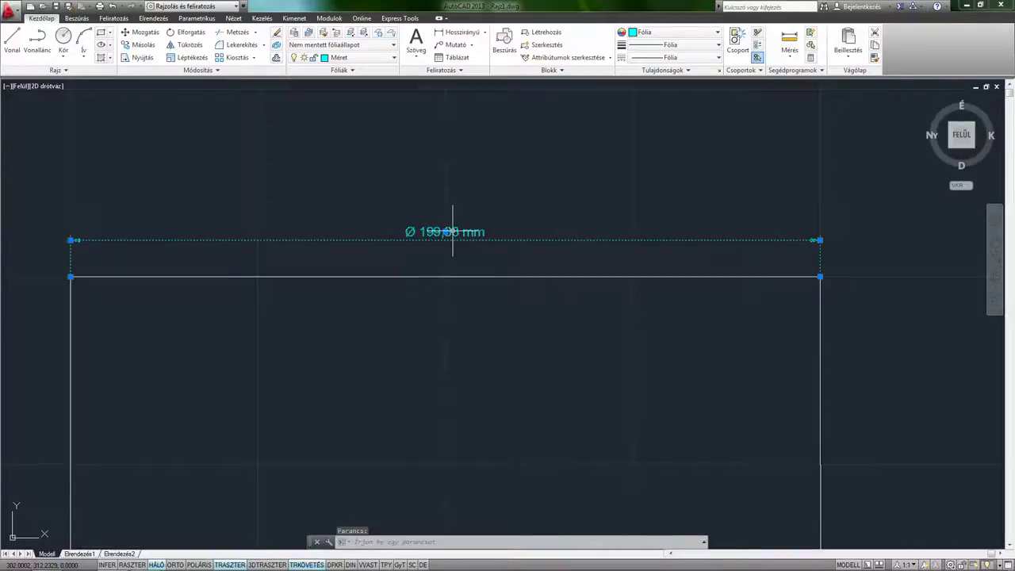
{"action": "mouse_move", "coordinate": [445, 232]}
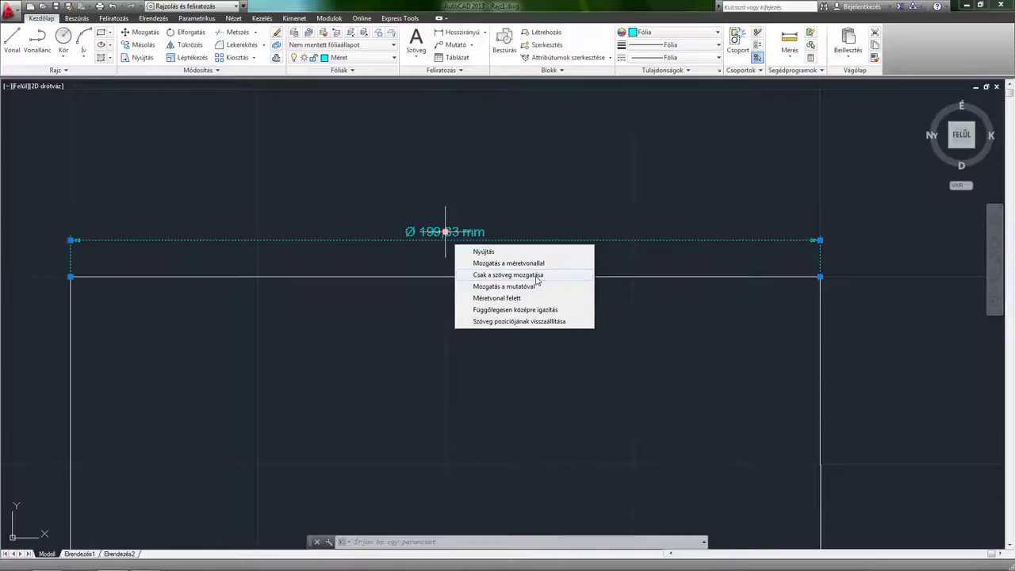
{"action": "left_click", "coordinate": [493, 275]}
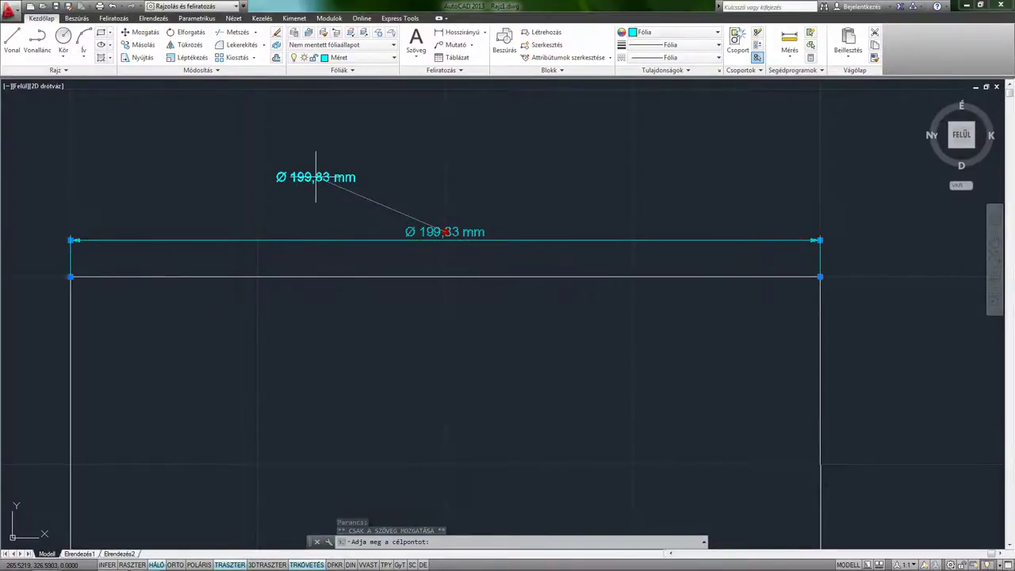
{"action": "left_click", "coordinate": [316, 177]}
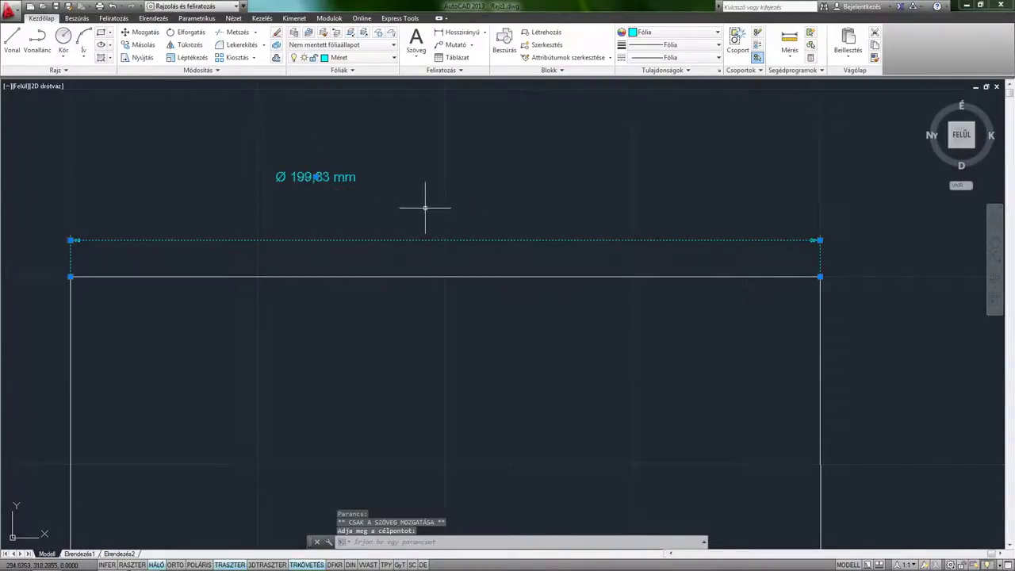
{"action": "key", "text": "Escape"}
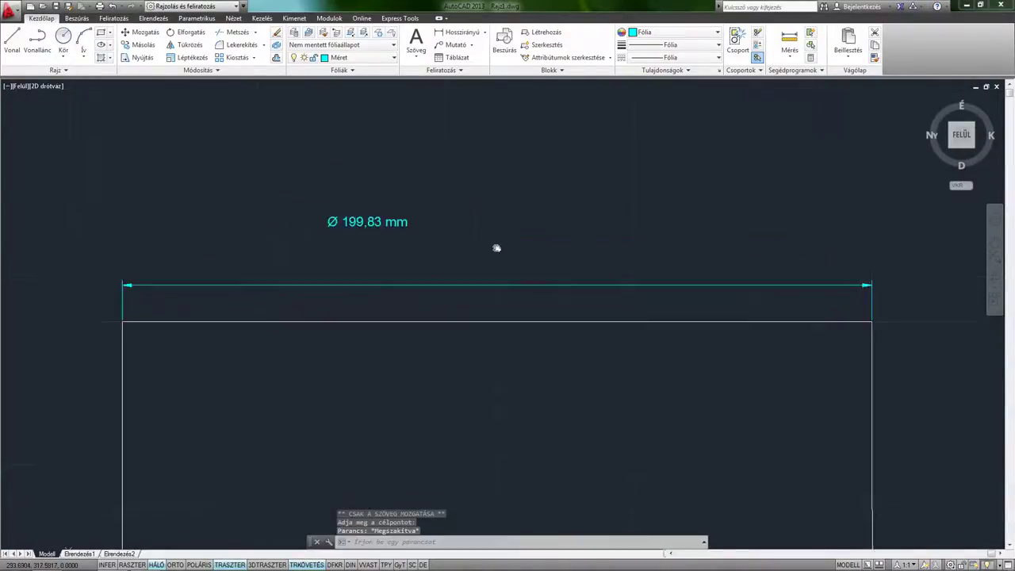
{"action": "middle_click_drag", "start_coordinate": [425, 208], "coordinate": [495, 245]}
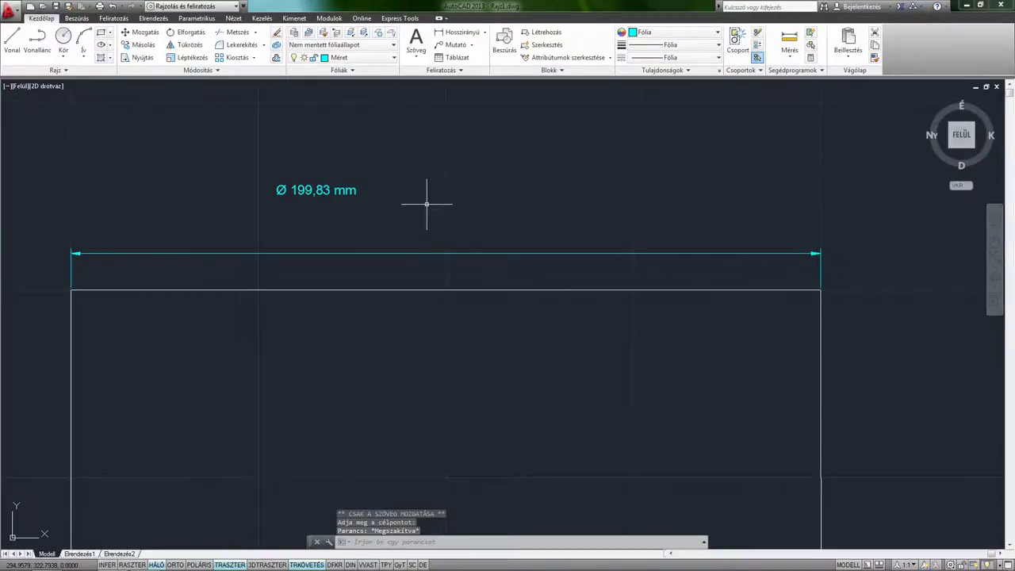
{"action": "left_click", "coordinate": [333, 190]}
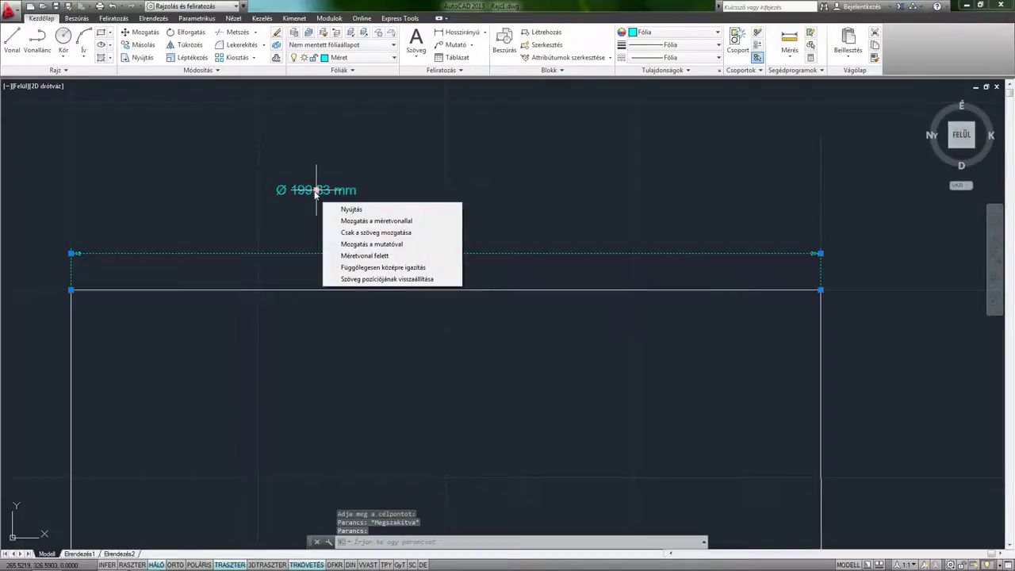
{"action": "mouse_move", "coordinate": [317, 191]}
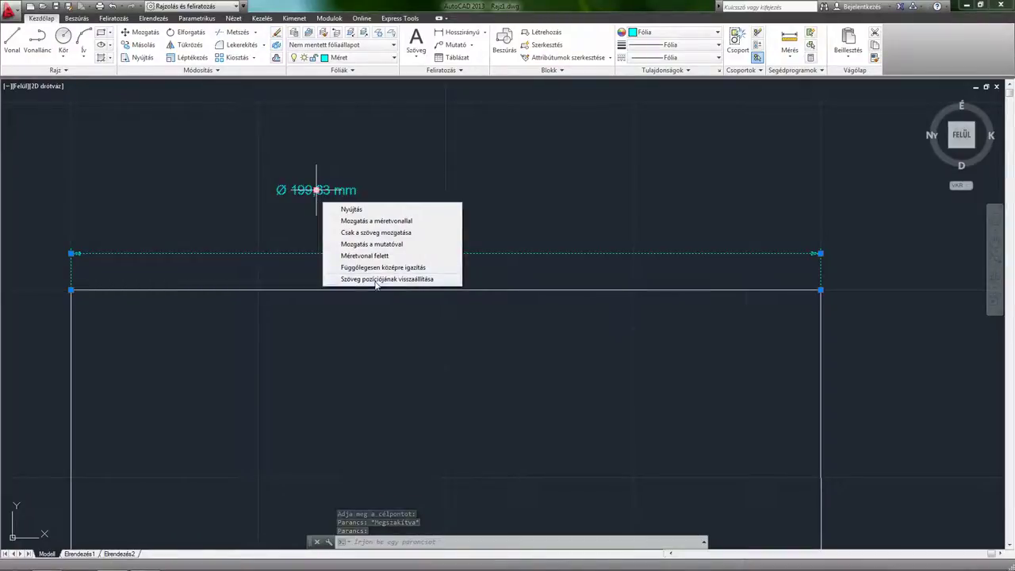
Step: Reset the dimension text to its original centred position above the line
{"action": "left_click", "coordinate": [377, 281]}
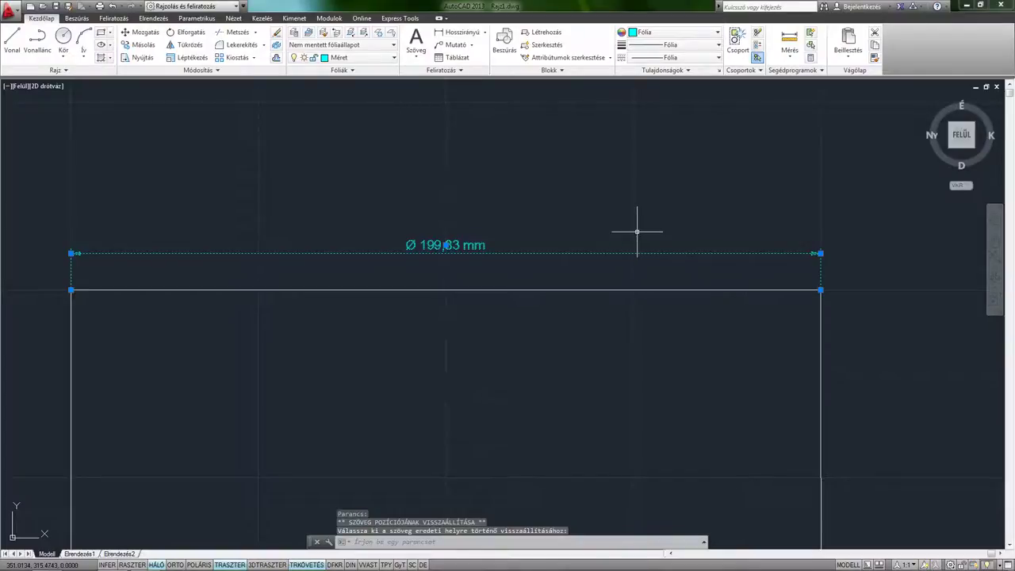
{"action": "key", "text": "Escape"}
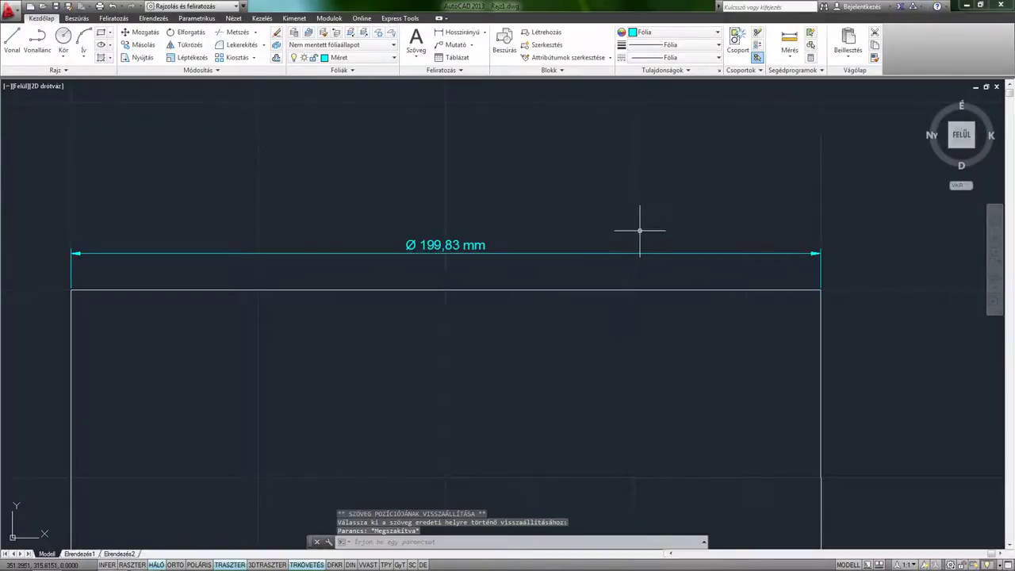
{"action": "middle_click_drag", "start_coordinate": [609, 207], "coordinate": [630, 196]}
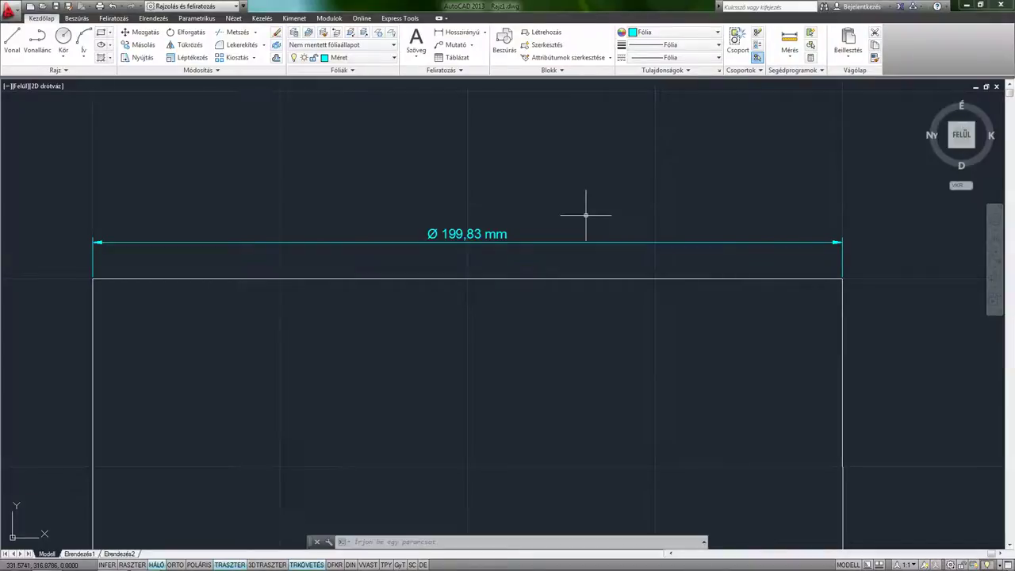
Step: Crossing-select the dimension and explode it into separate objects
{"action": "left_click", "coordinate": [590, 254]}
{"action": "left_click", "coordinate": [530, 215]}
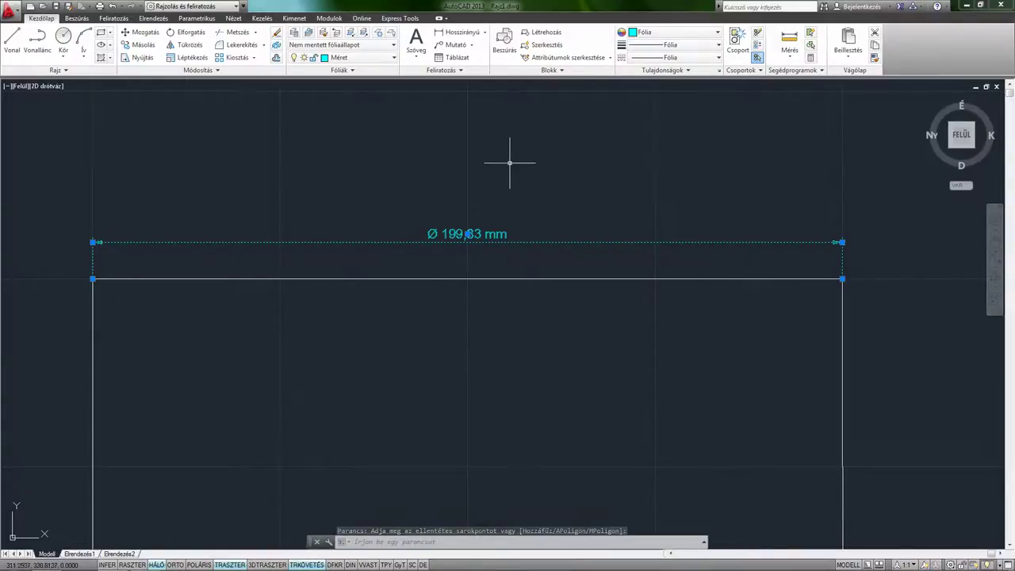
{"action": "left_click", "coordinate": [276, 46]}
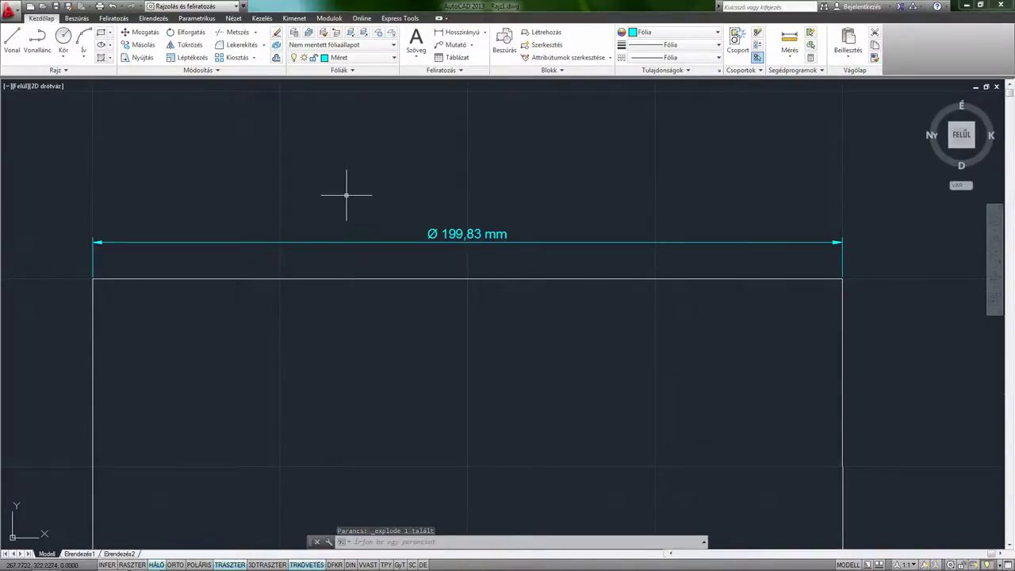
{"action": "left_click", "coordinate": [571, 240]}
{"action": "key", "text": "Escape"}
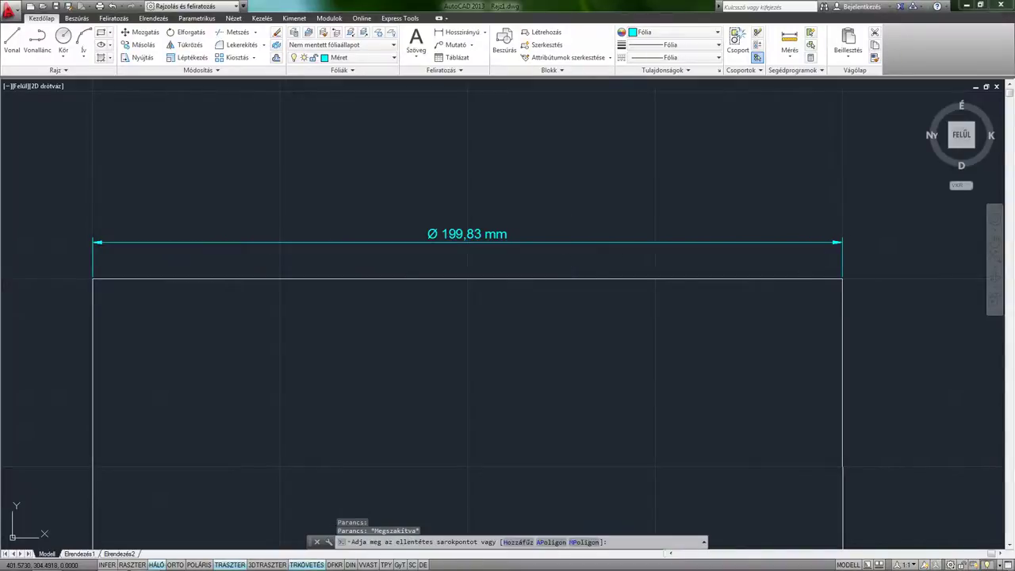
{"action": "left_click", "coordinate": [833, 268]}
{"action": "key", "text": "Escape"}
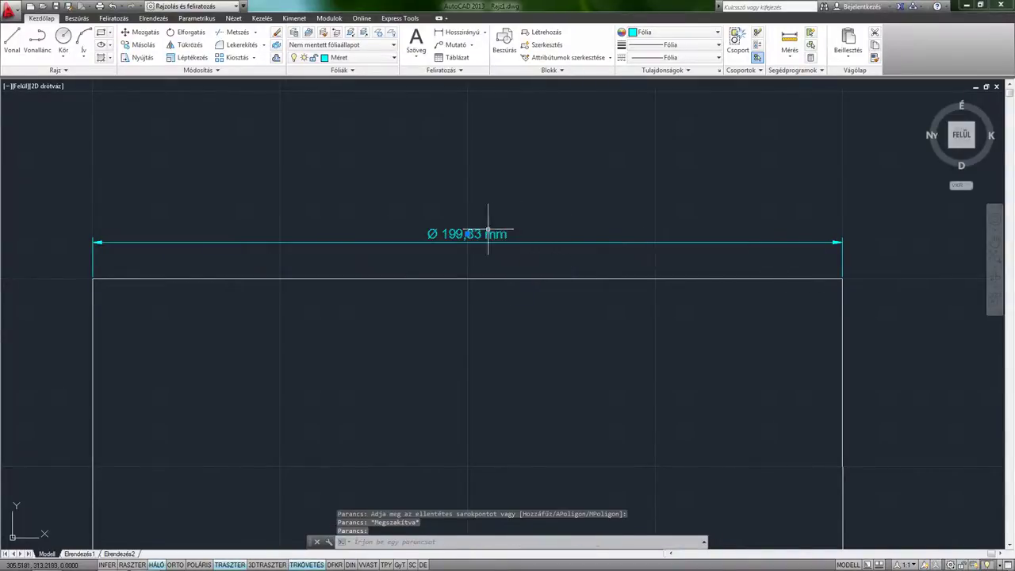
{"action": "scroll", "coordinate": [480, 230], "scroll_direction": "up", "scroll_amount": 4}
{"action": "double_click", "coordinate": [474, 243]}
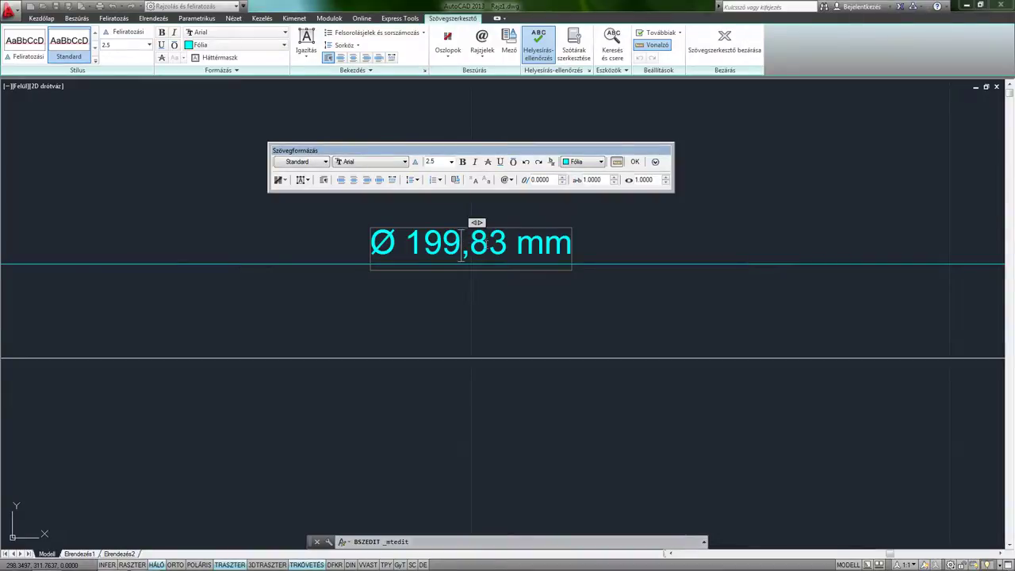
{"action": "left_click", "coordinate": [636, 162]}
{"action": "scroll", "coordinate": [589, 180], "scroll_direction": "down", "scroll_amount": 3}
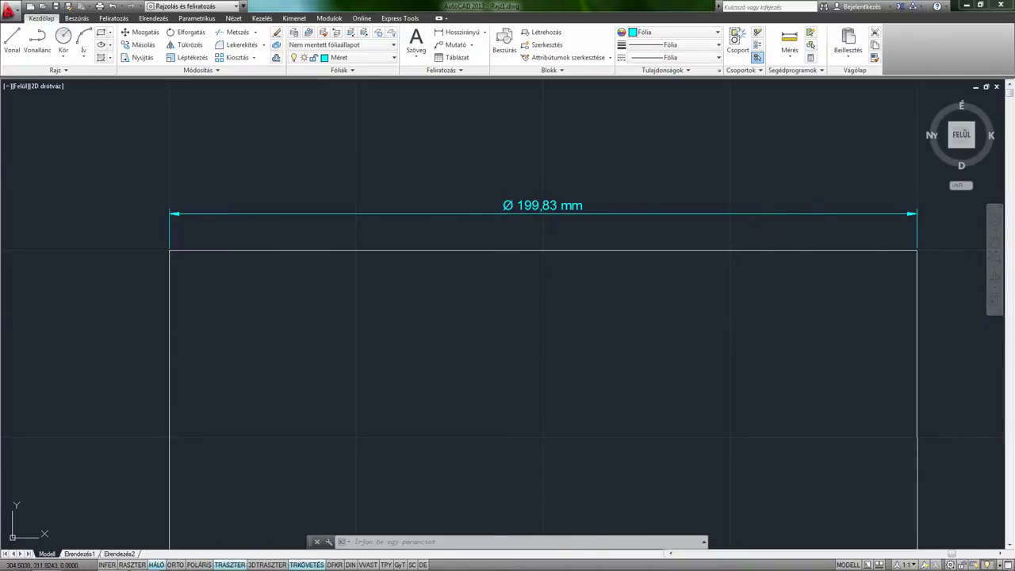
Step: Drag the Ø 199,83 mm text above the line's left part and close its editor
{"action": "left_click", "coordinate": [534, 195]}
{"action": "left_click", "coordinate": [534, 195]}
{"action": "left_click", "coordinate": [543, 205]}
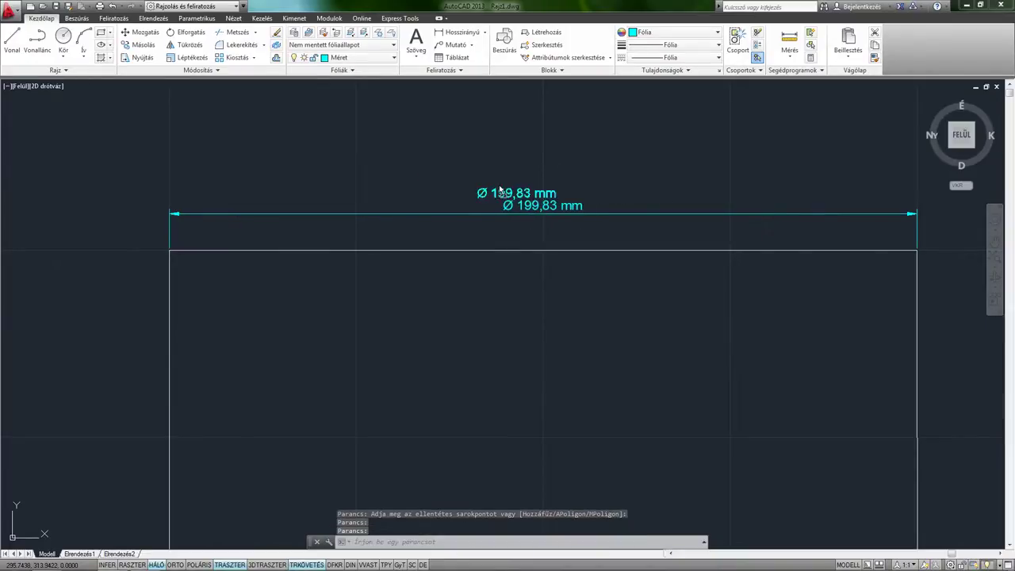
{"action": "double_click", "coordinate": [334, 162]}
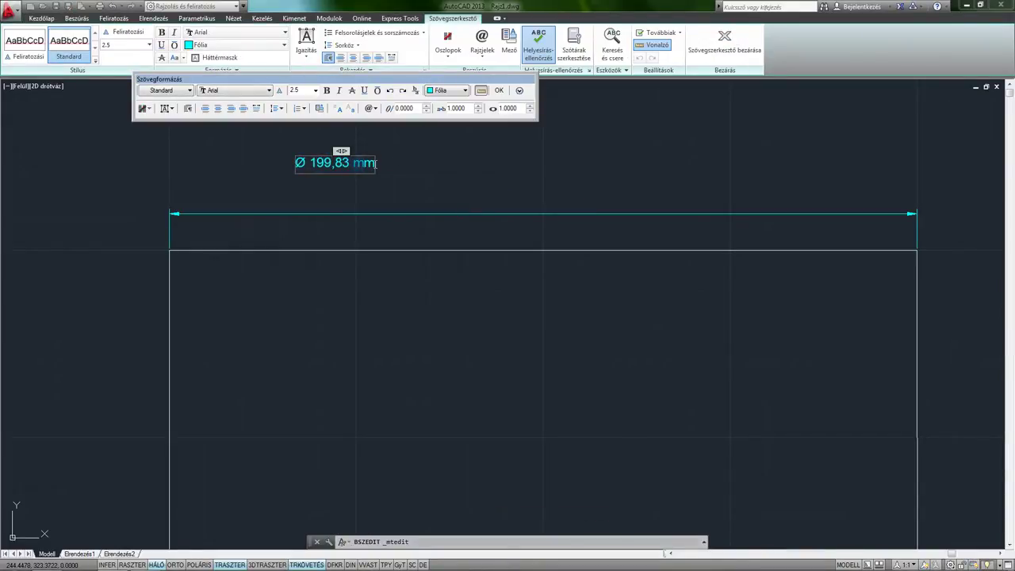
{"action": "left_click", "coordinate": [499, 89]}
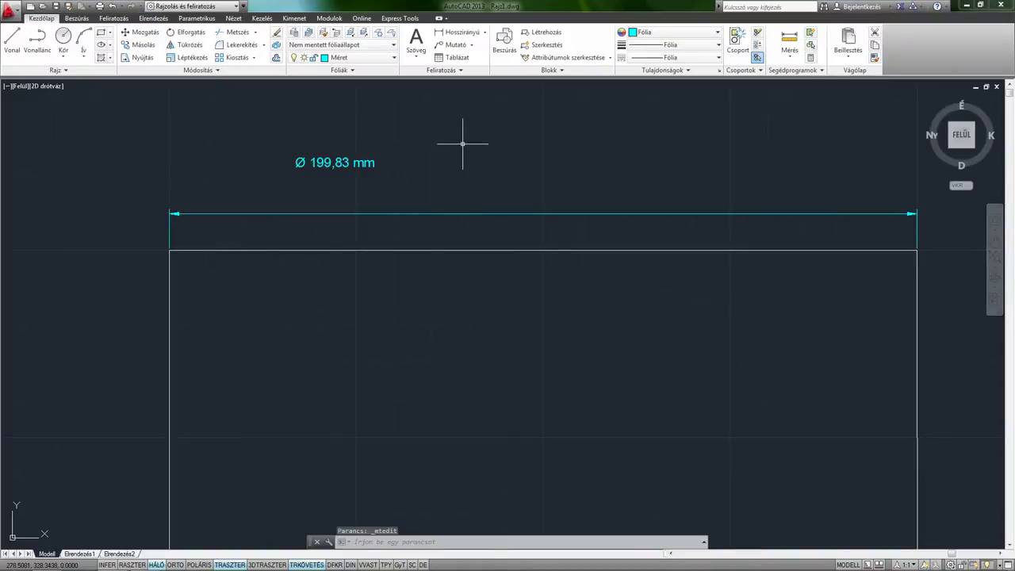